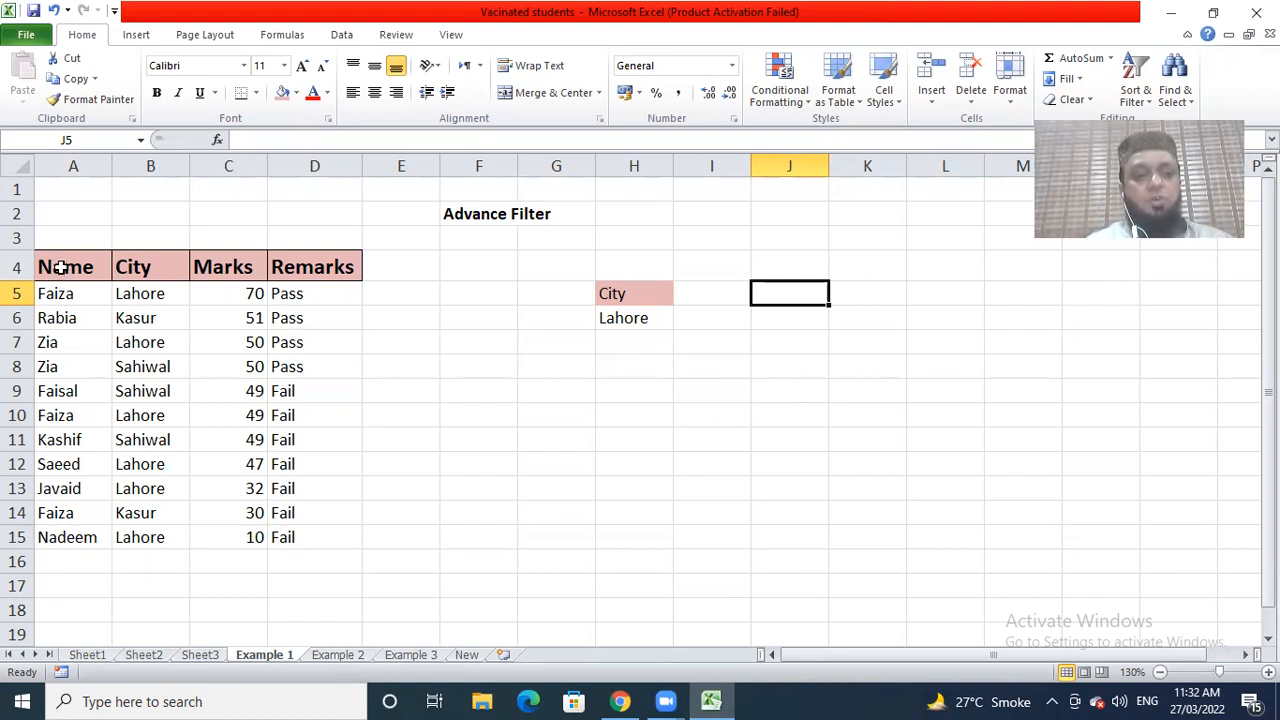
Examine the student table in A4:D15 and the City criterion in H5 on the Example 1 sheet
click(62, 268)
key(shift+Right)
key(shift+Right)
key(shift+Right)
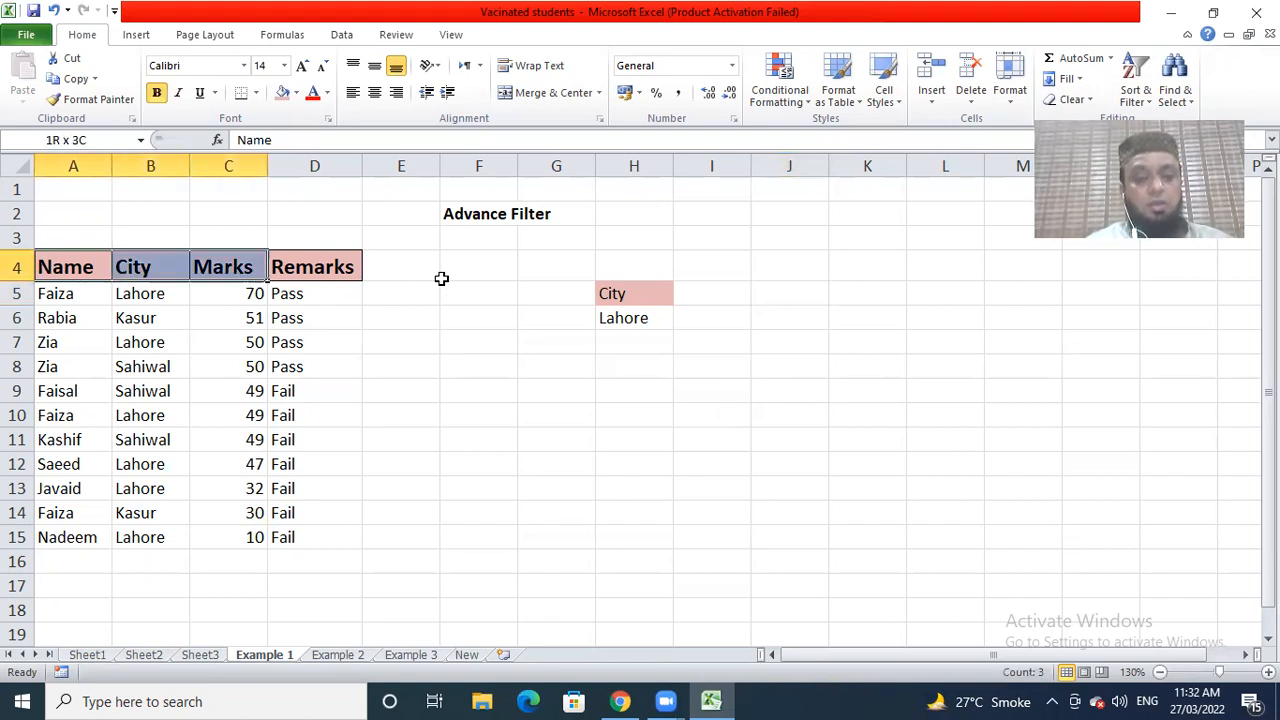
key(shift+Down)
key(shift+Down)
key(shift+Down)
key(shift+Down)
key(shift+Down)
key(shift+Down)
key(shift+Down)
key(shift+Down)
key(shift+Down)
key(shift+Down)
key(shift+Down)
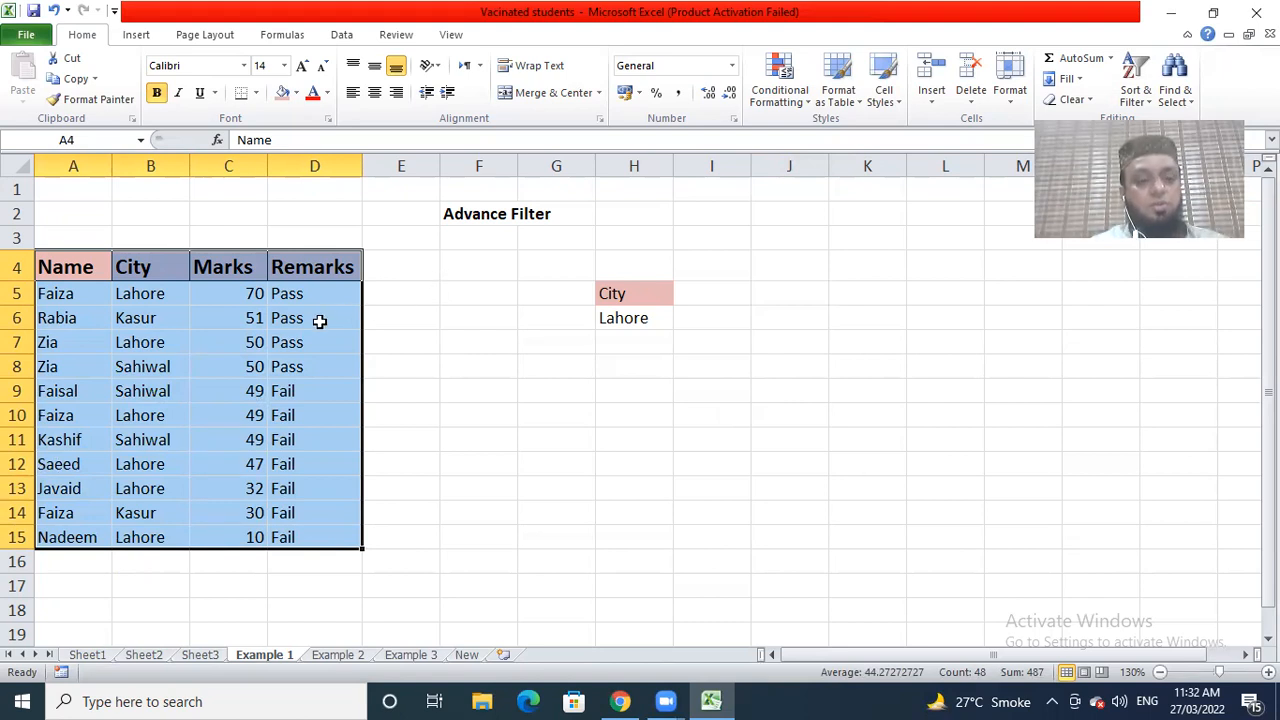
click(666, 297)
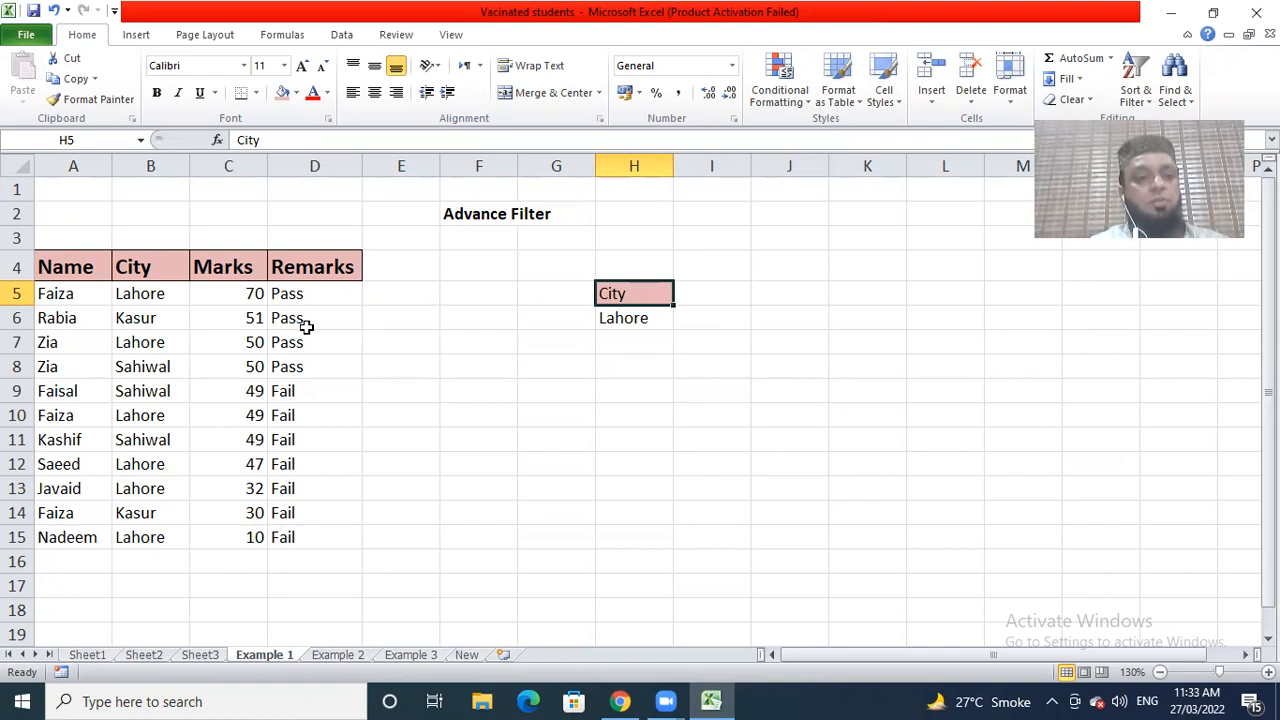
Start an Advanced Filter on the student table A4:D15 with the City criteria range H5:H6
click(161, 369)
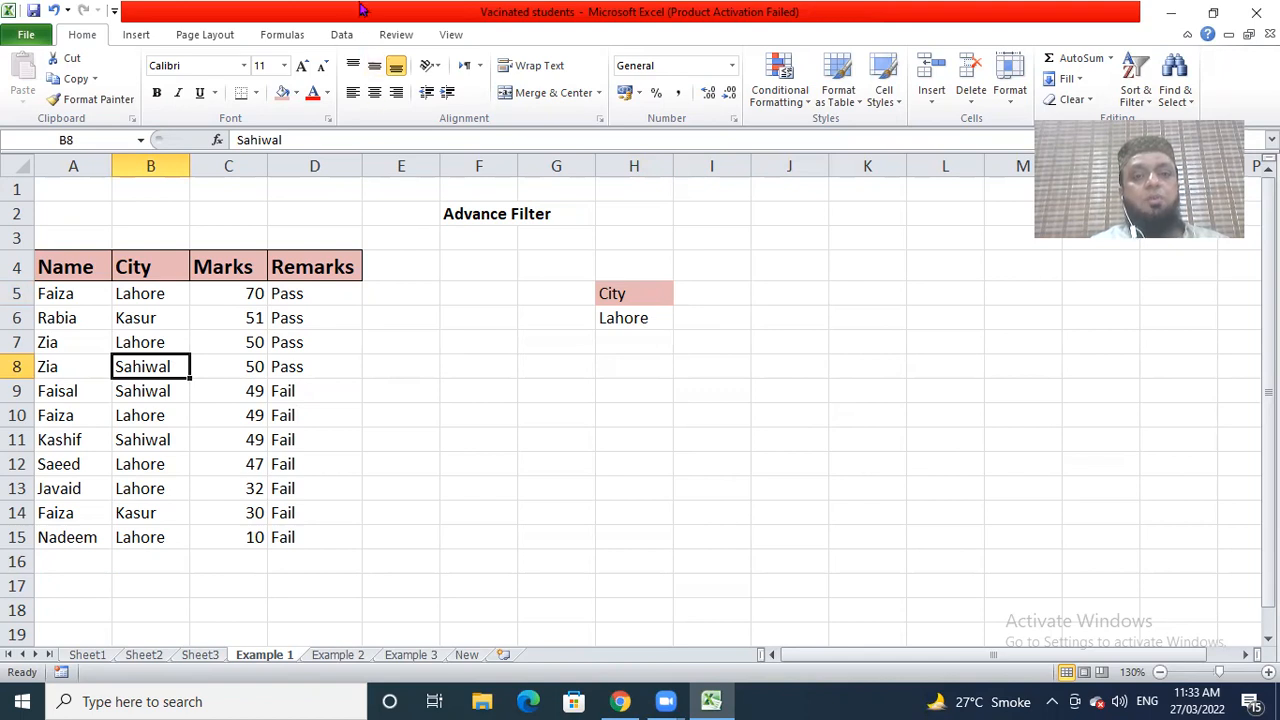
click(341, 36)
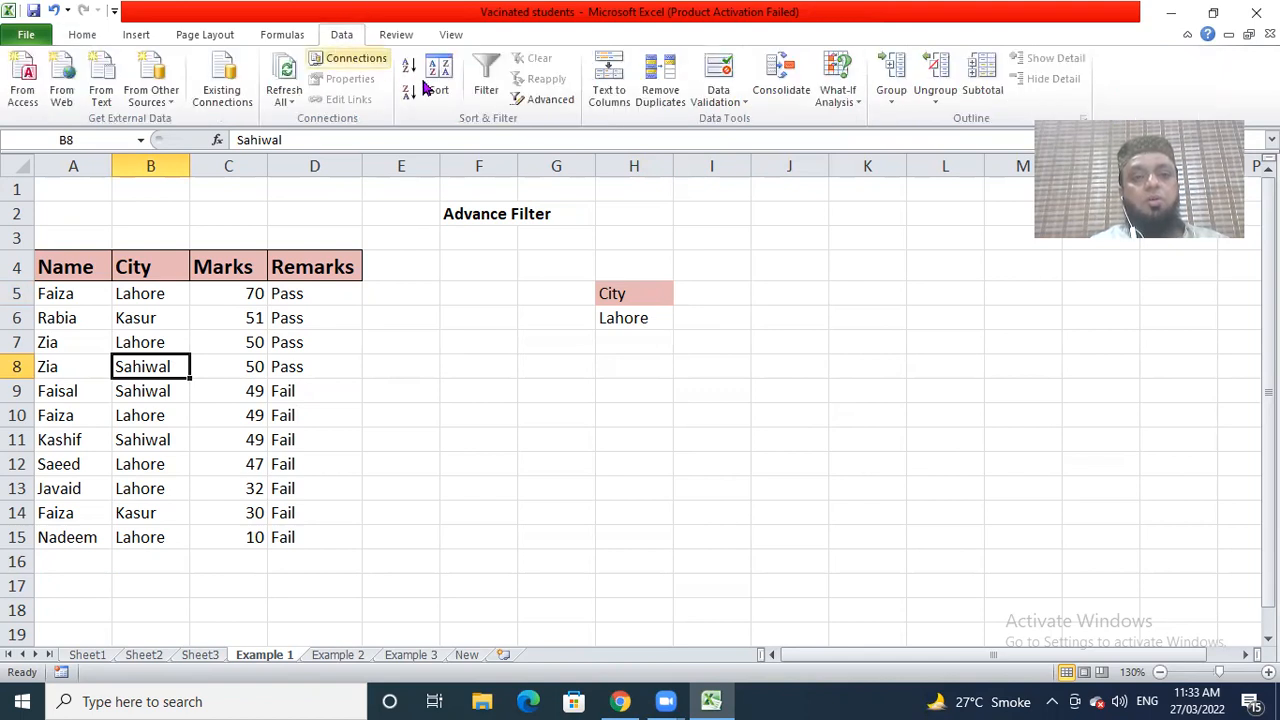
click(551, 100)
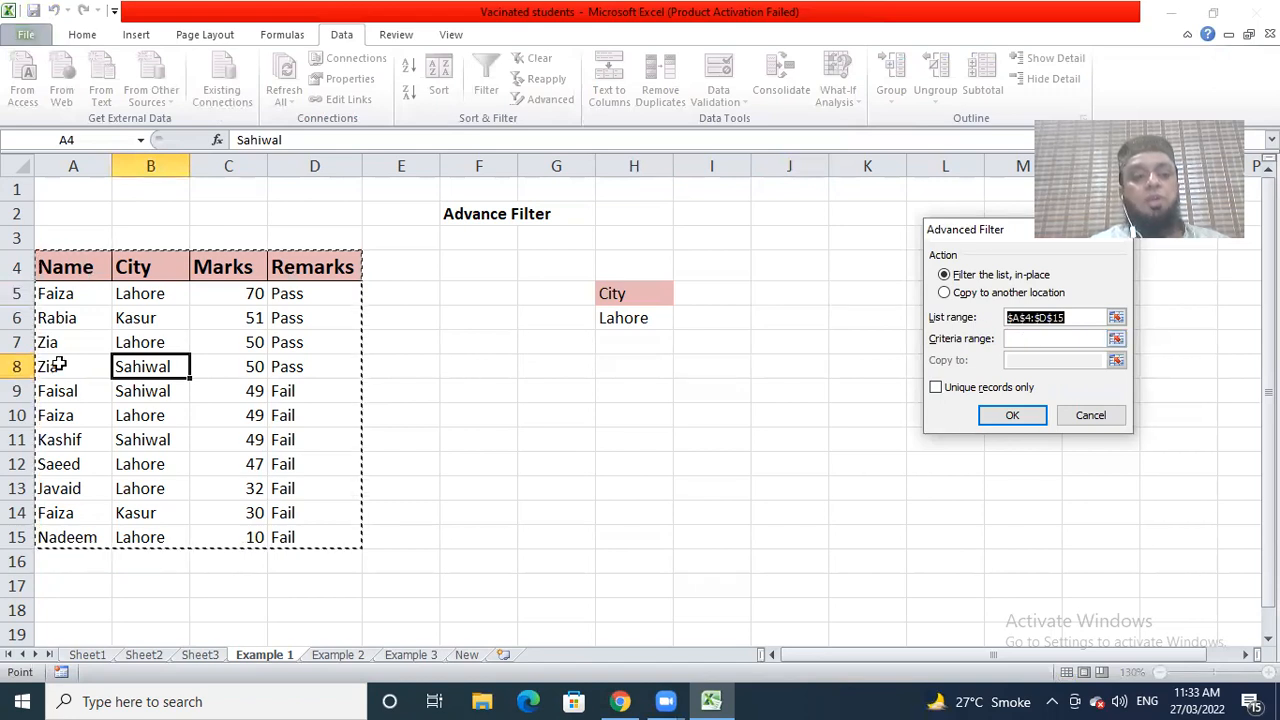
click(1032, 338)
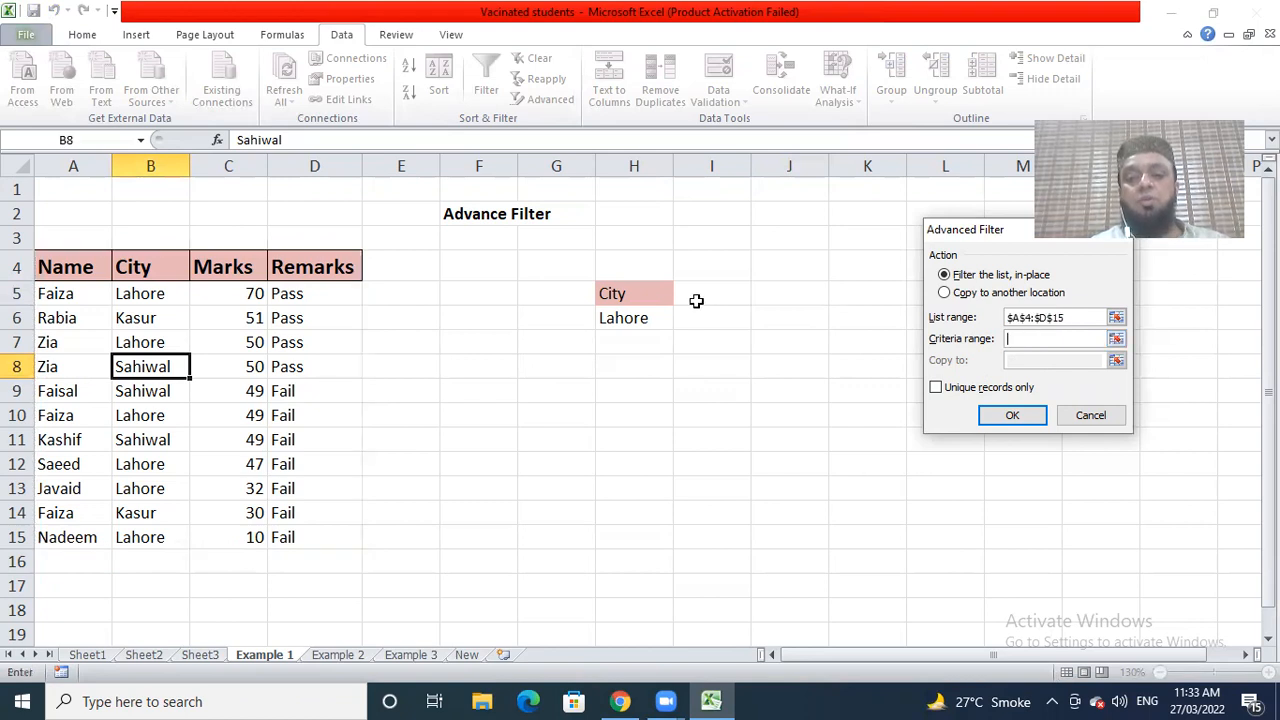
click(654, 295)
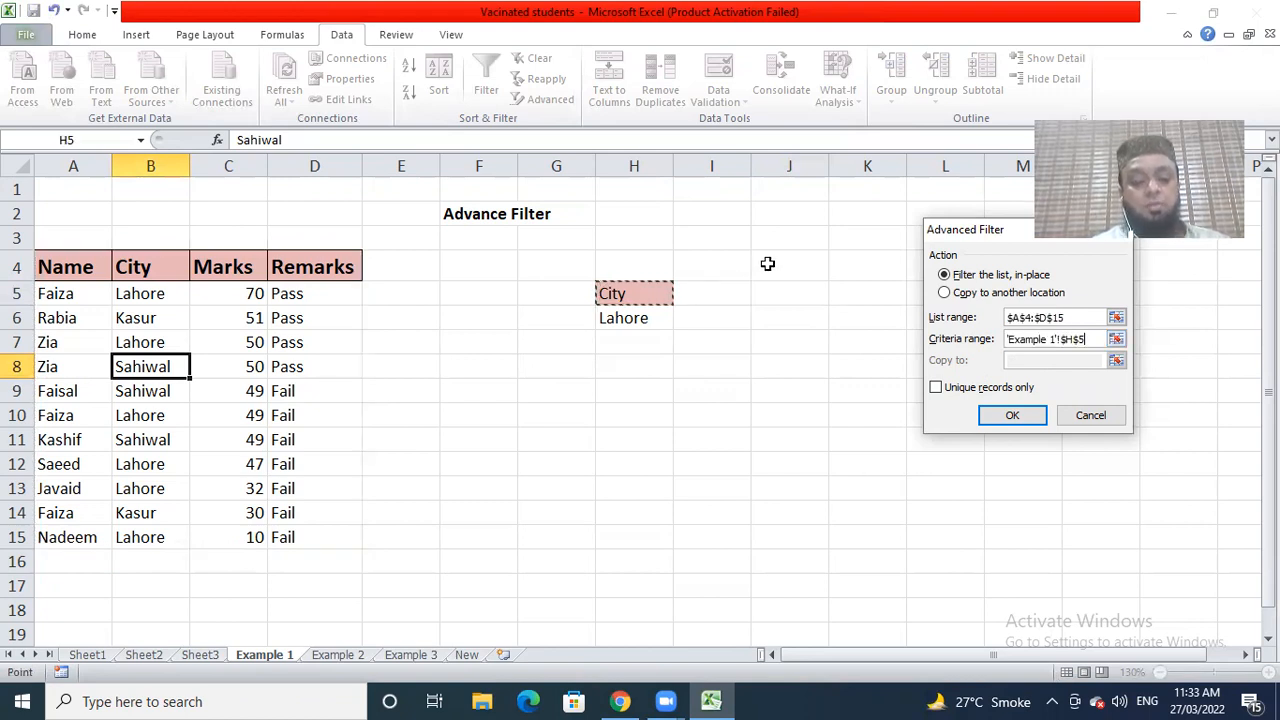
key(shift+Down)
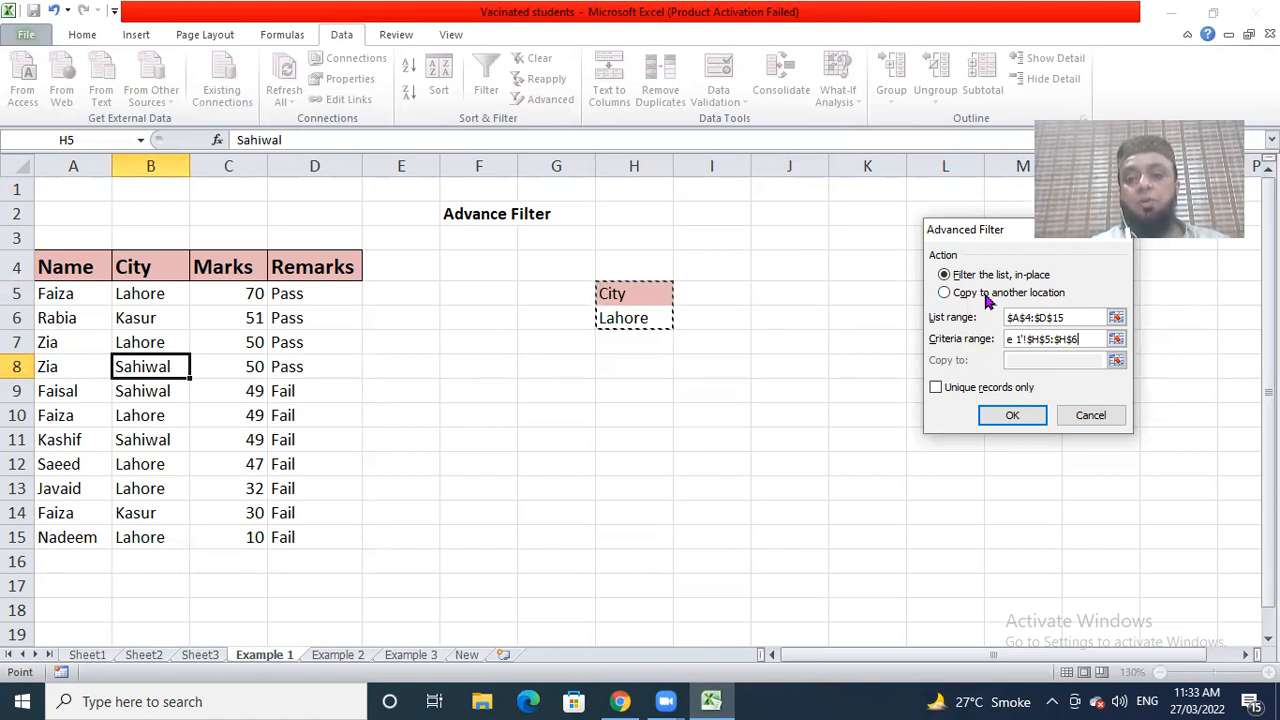
Copy the filtered Lahore records to another location starting at cell H10 and run the filter
click(946, 293)
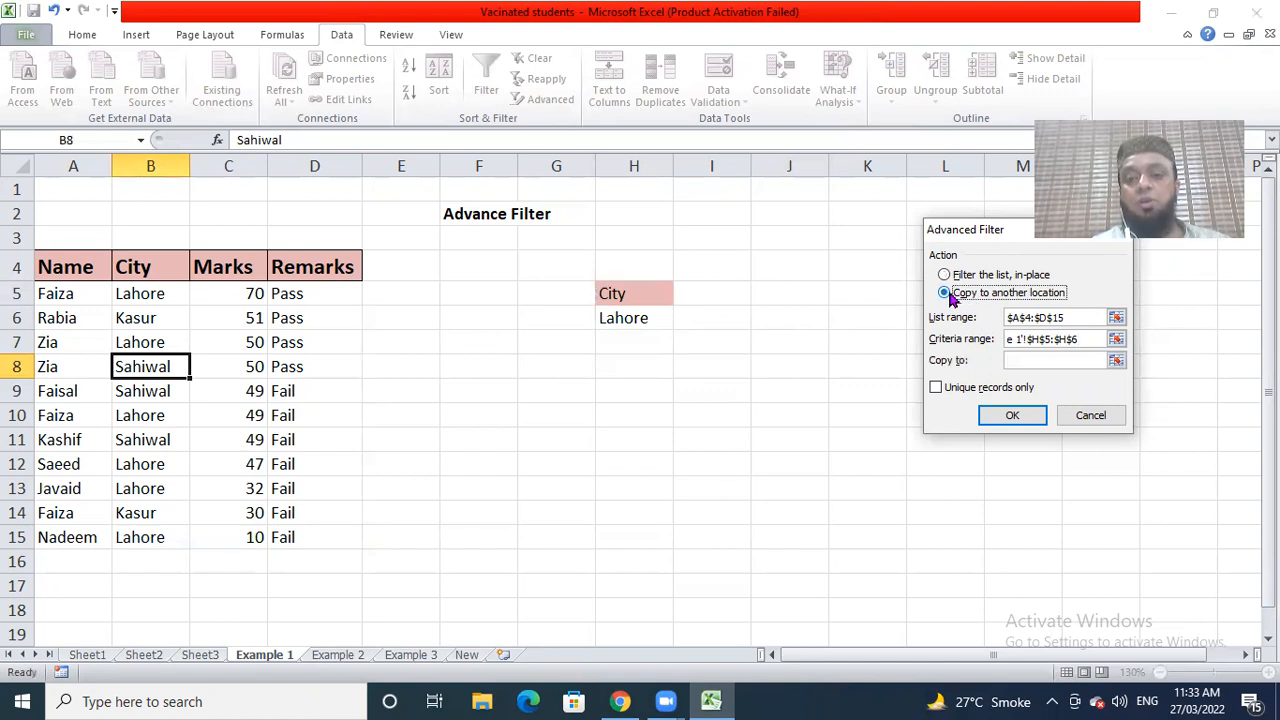
click(1013, 362)
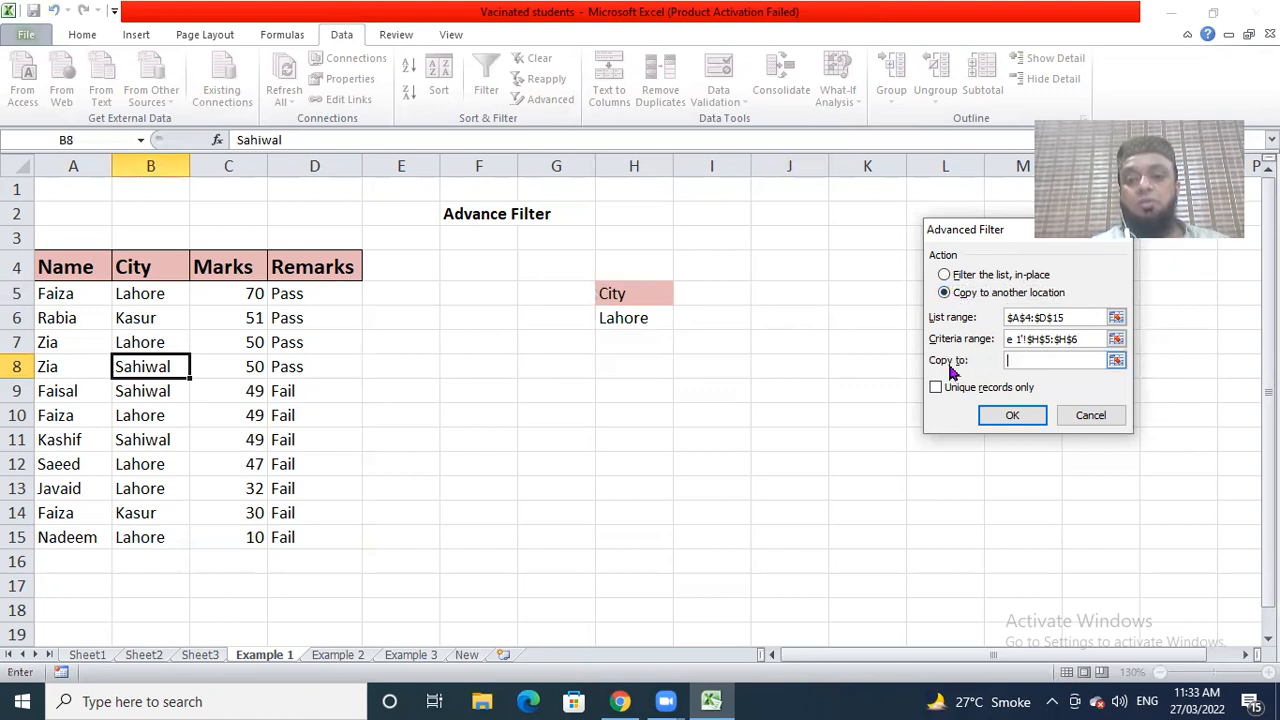
click(641, 414)
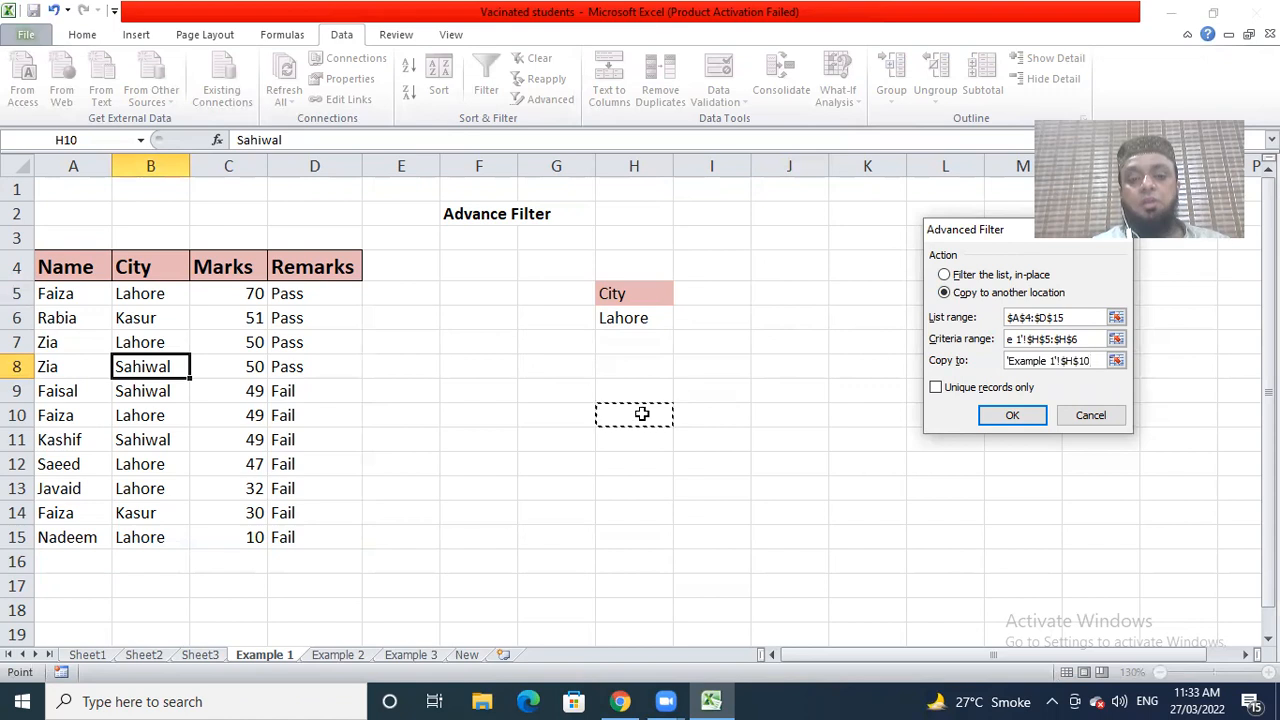
click(1010, 416)
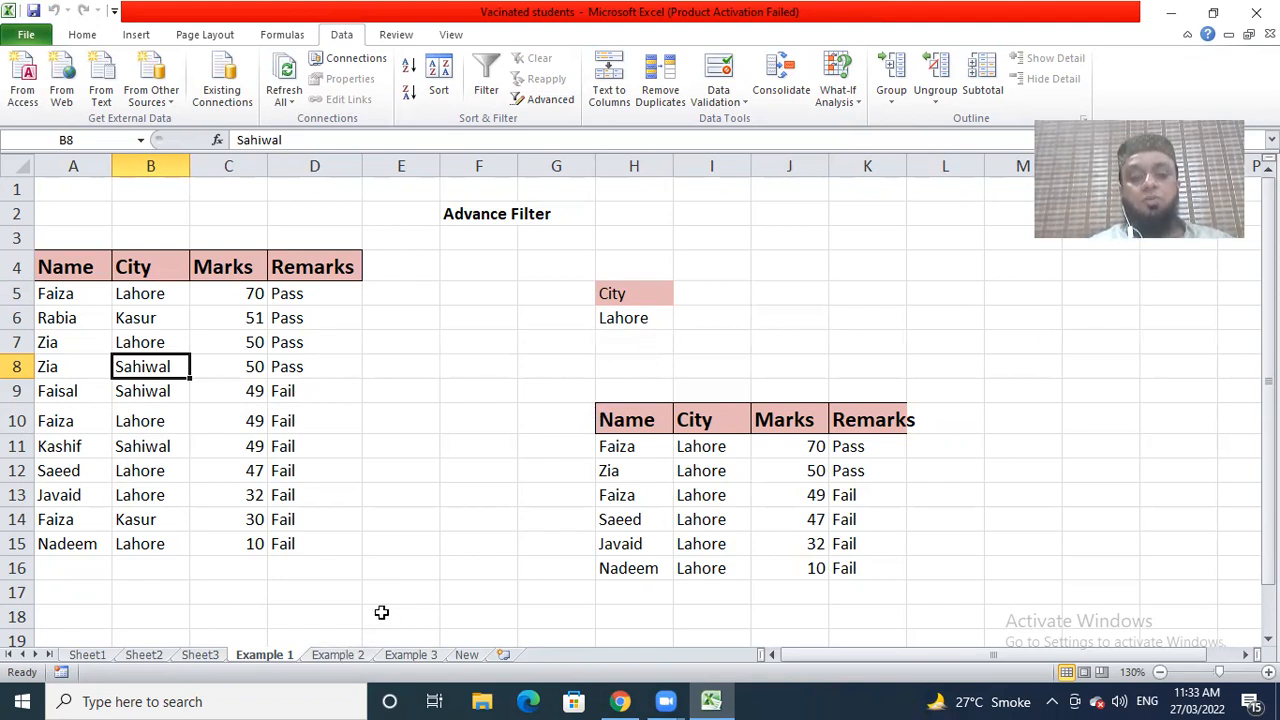
On the Example 2 sheet, start an Advanced Filter on the student table with the City and Remarks criteria range H5:I6
click(337, 655)
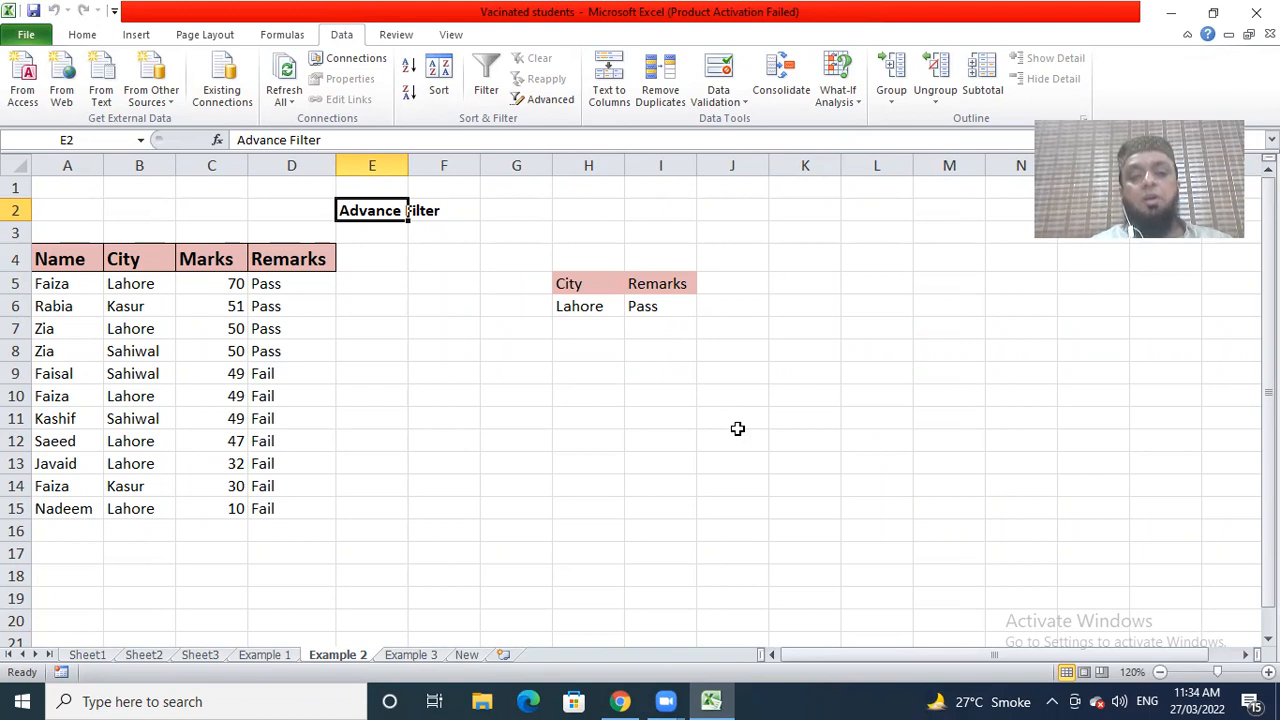
click(142, 373)
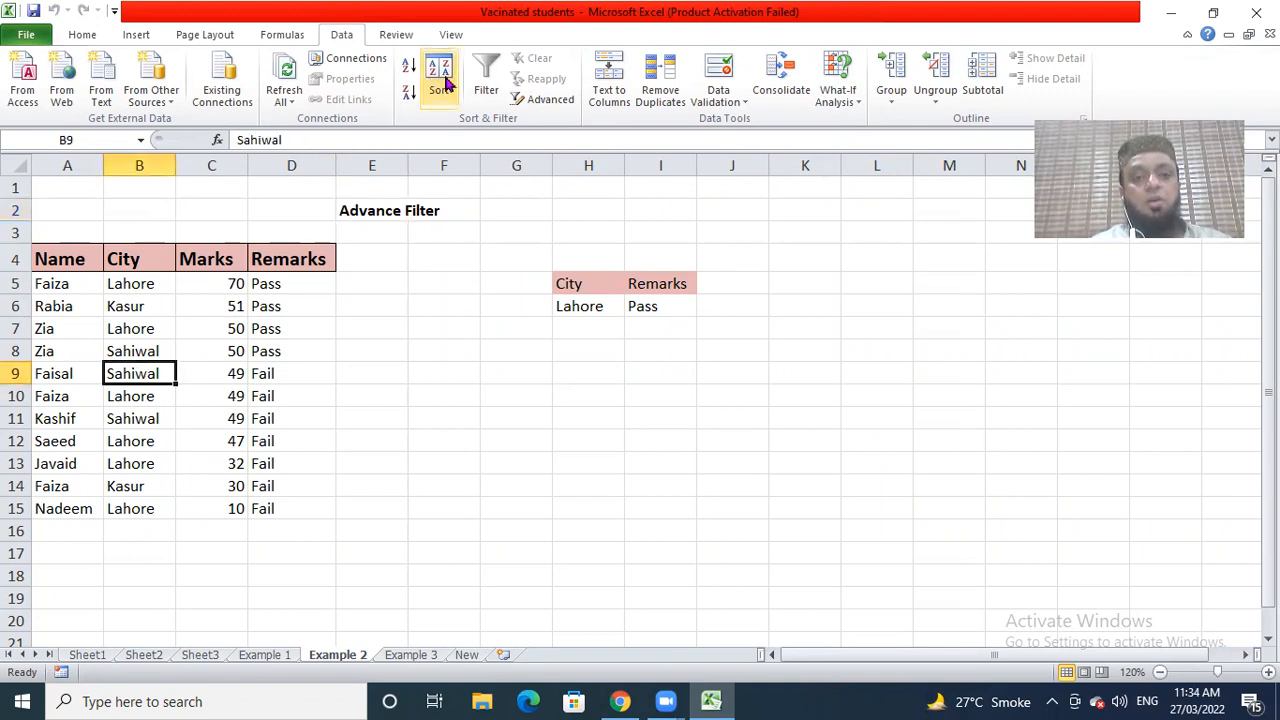
click(544, 101)
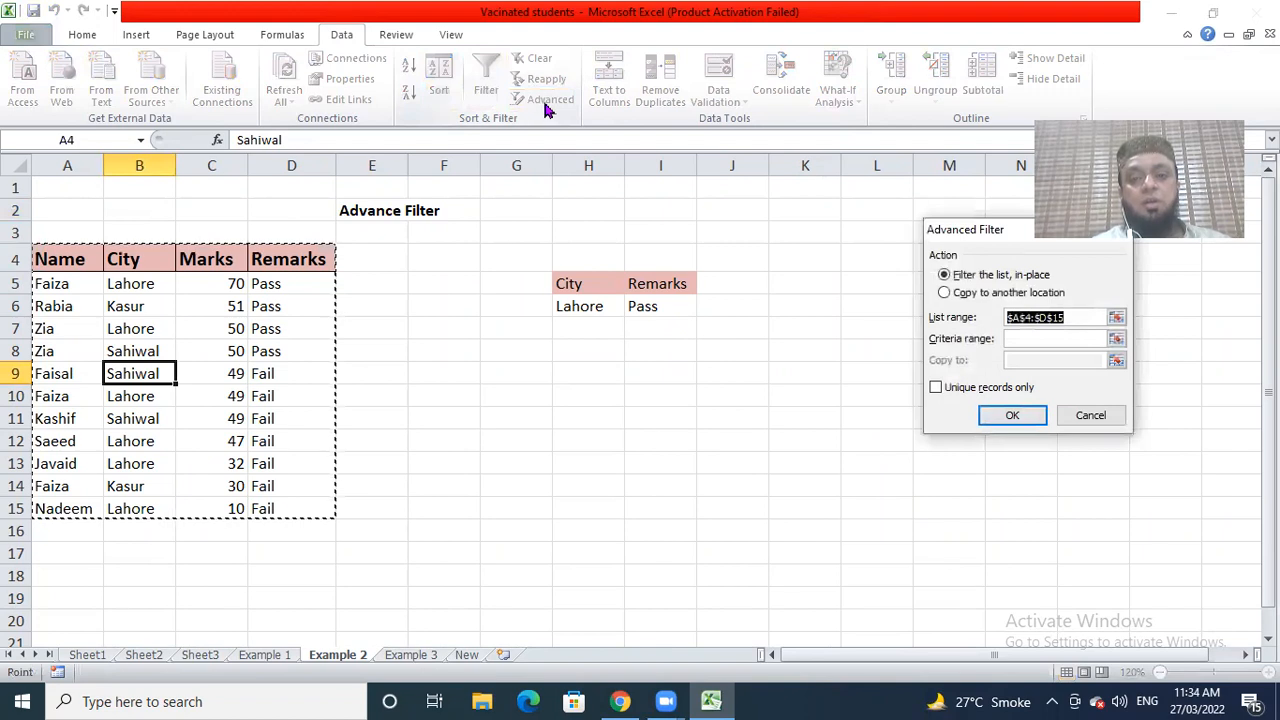
click(1028, 340)
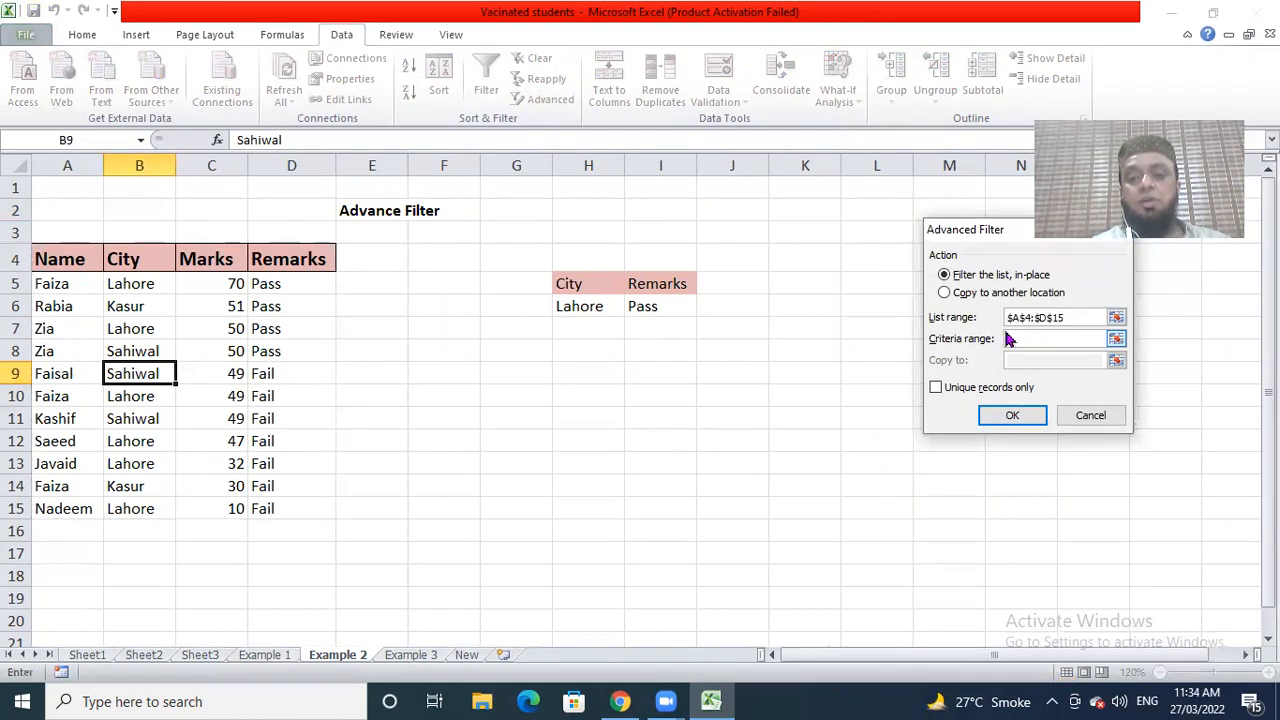
click(600, 283)
key(shift+Right)
key(shift+Down)
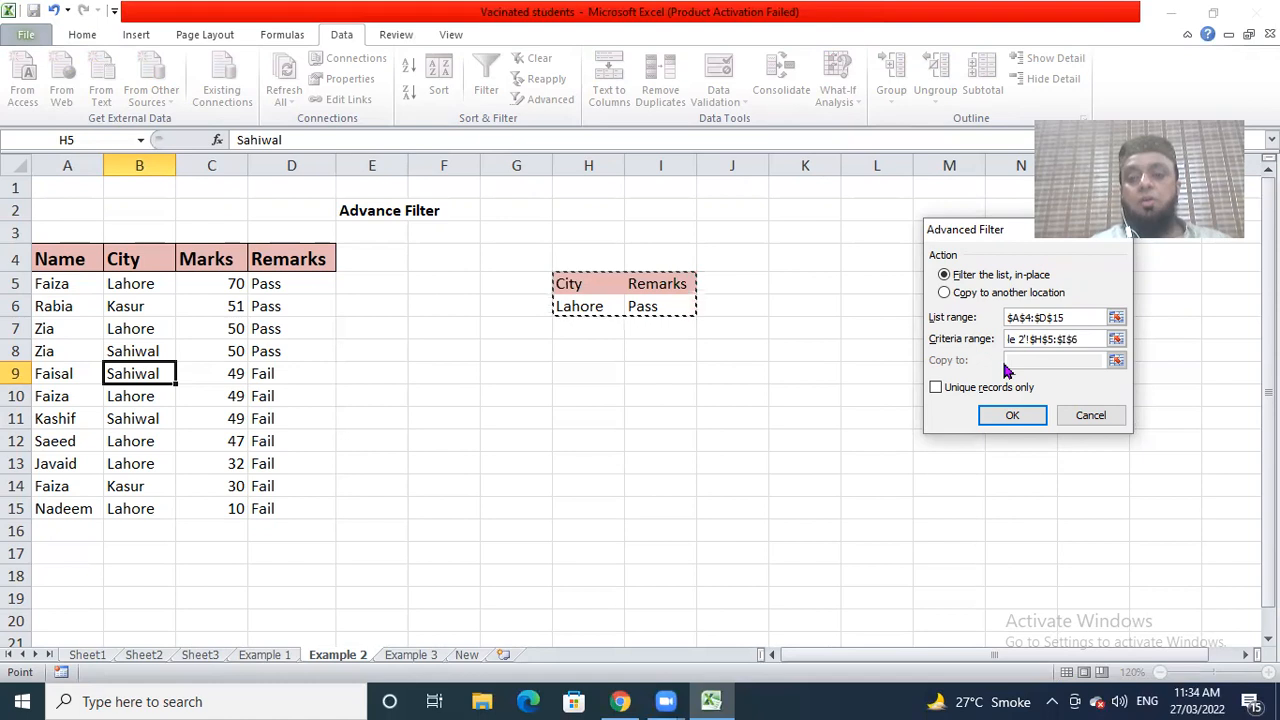
Output the Lahore and Pass records to another location starting at cell H11 and run the filter
click(969, 292)
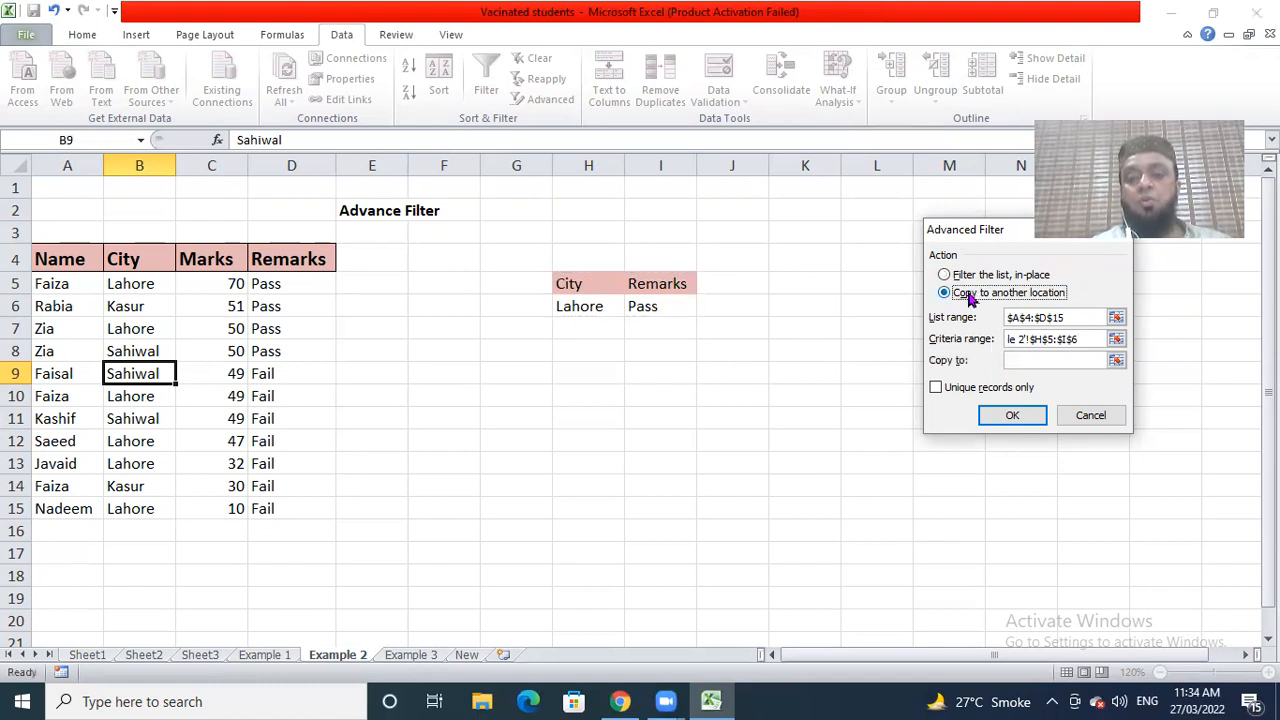
click(1012, 358)
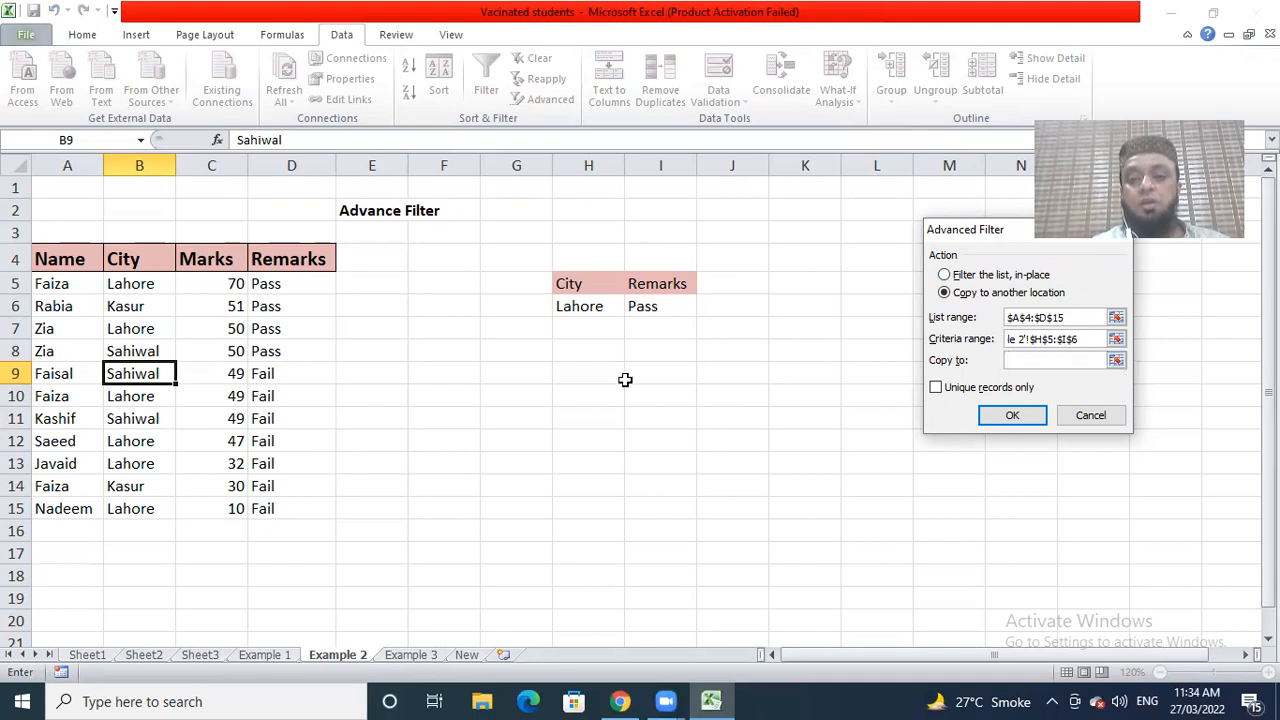
click(561, 419)
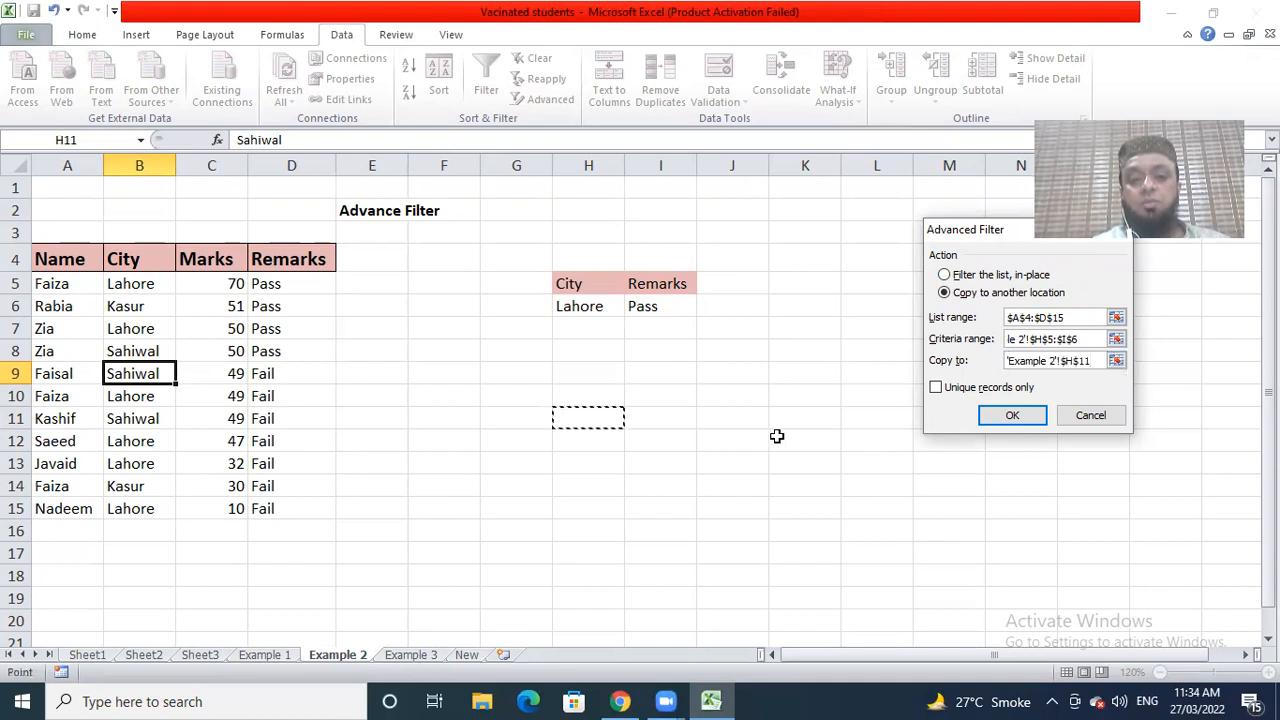
click(1012, 418)
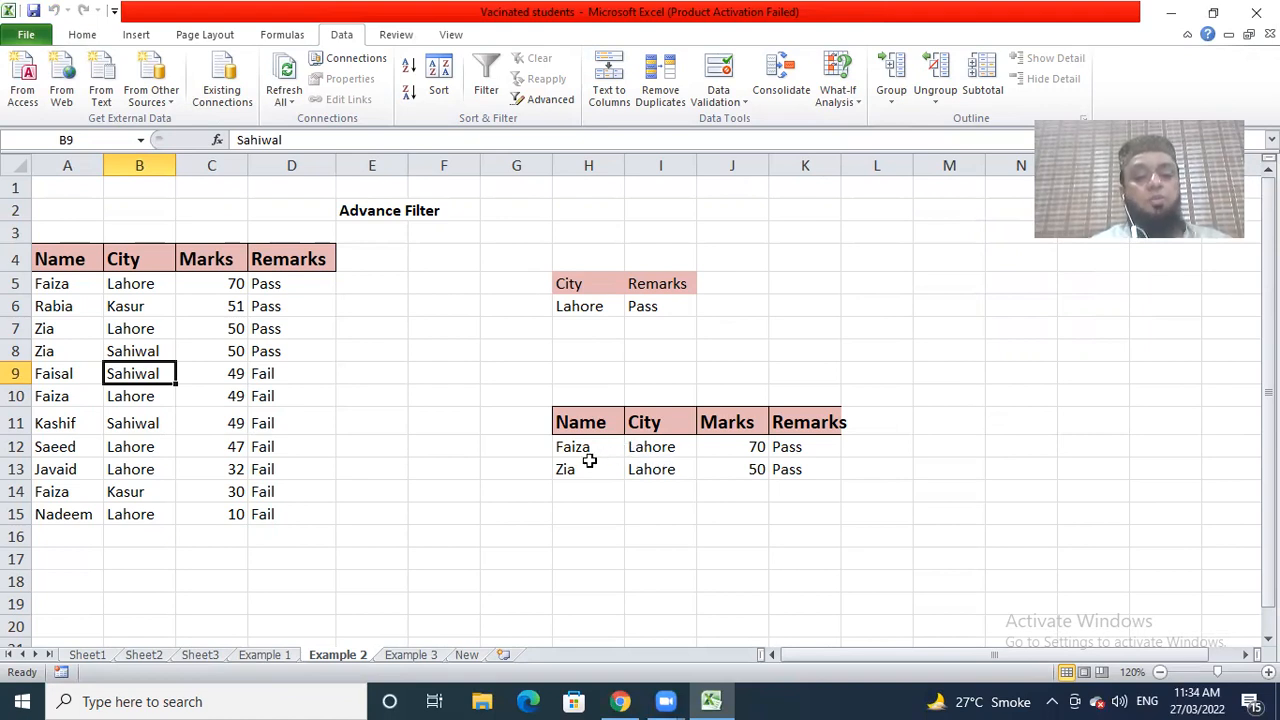
On the Example 3 sheet, start an Advanced Filter on the student table with the City, Remarks and Marks criteria range H5:J6
click(410, 655)
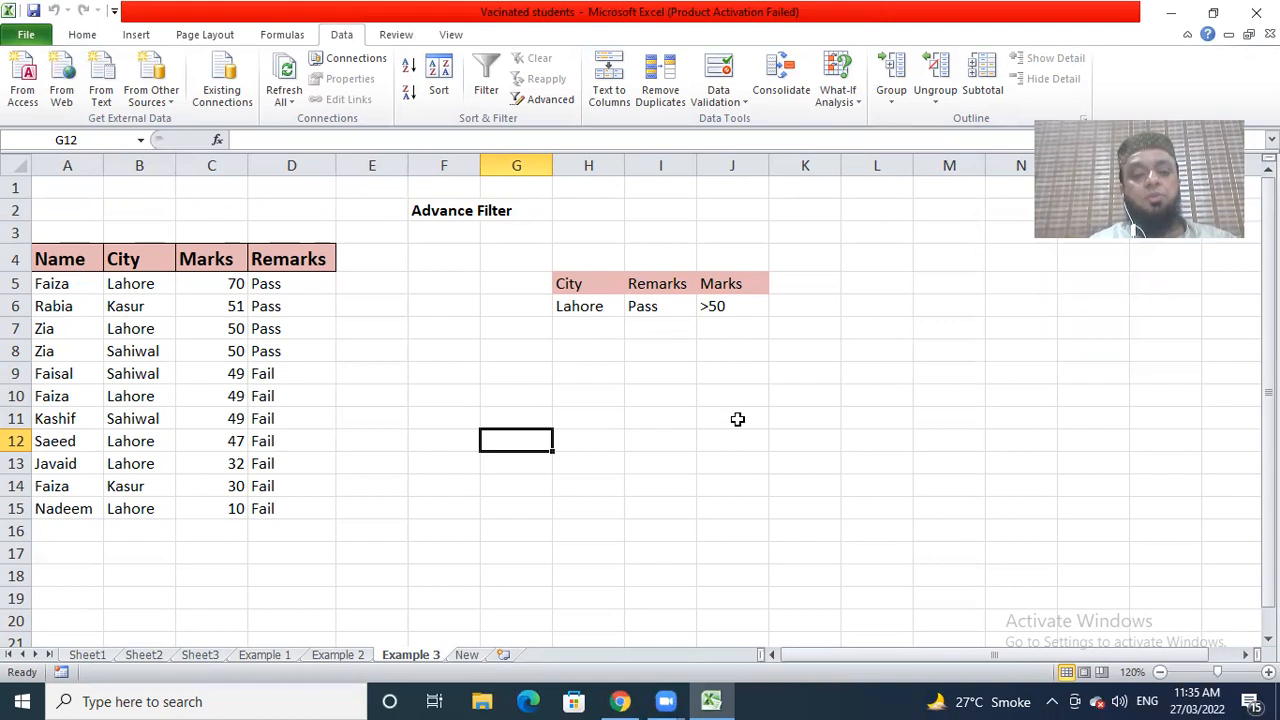
click(138, 355)
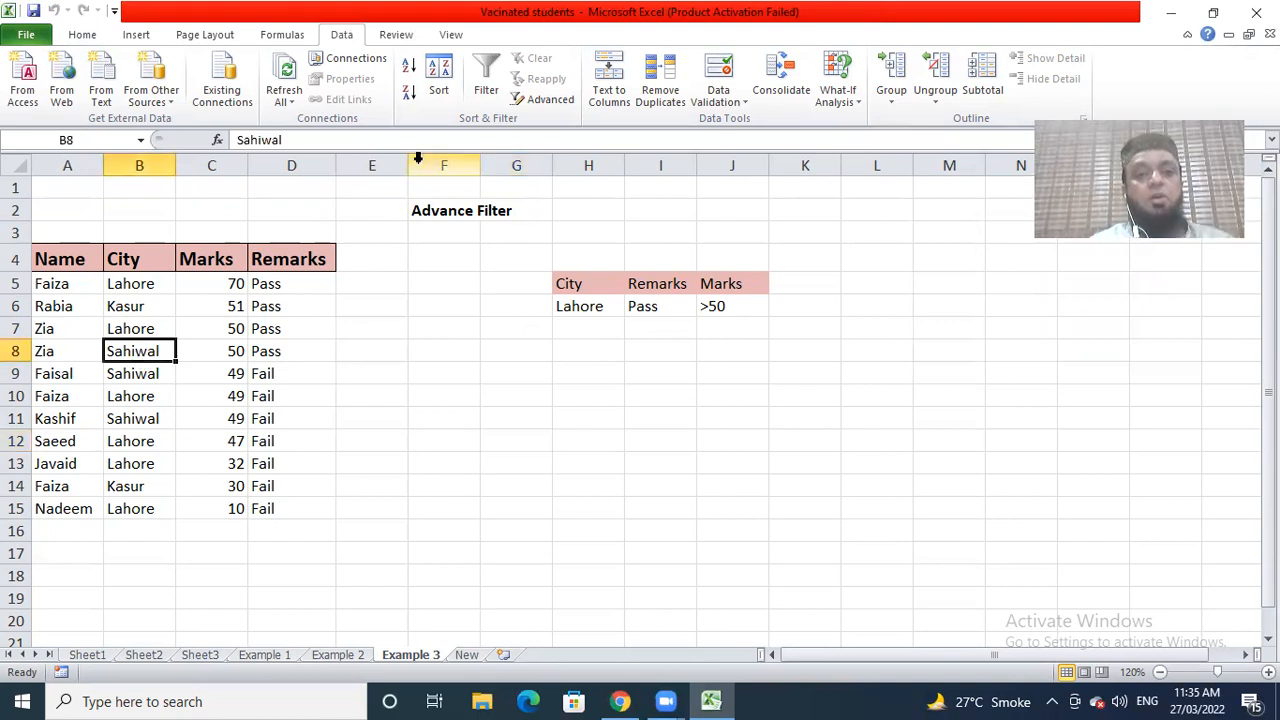
click(550, 106)
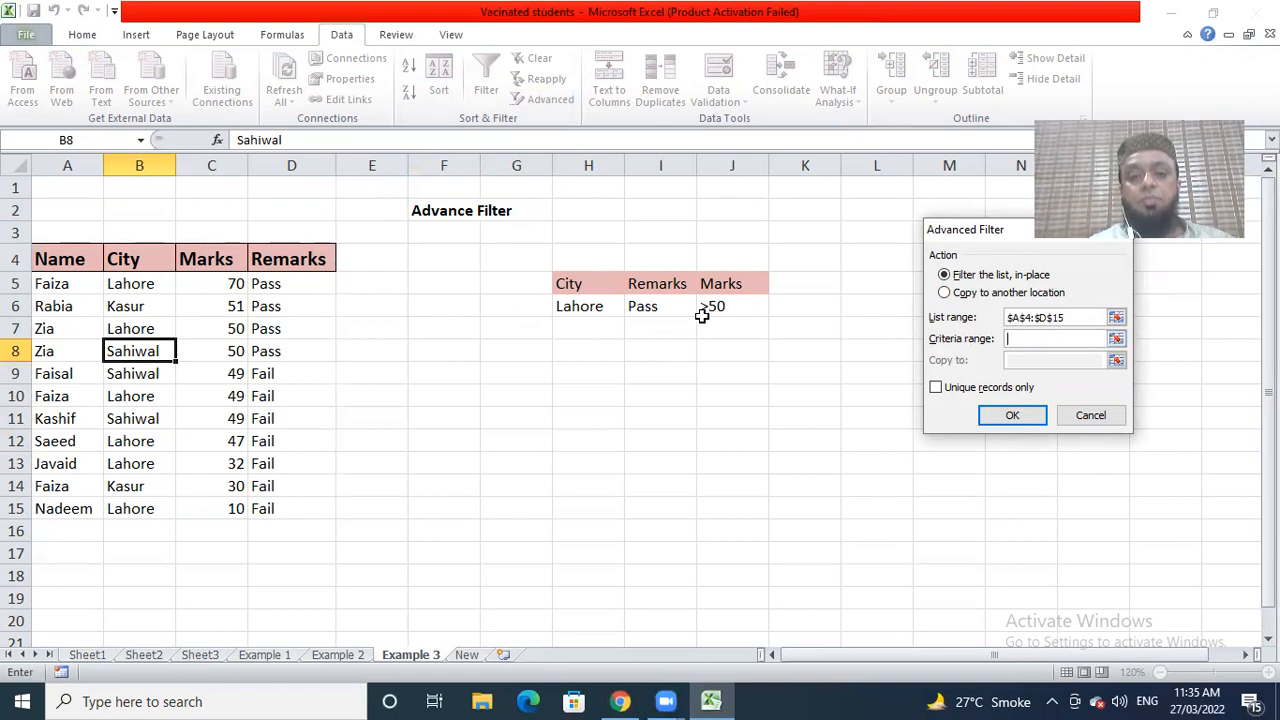
click(594, 284)
key(shift+Right)
key(shift+Right)
key(shift+Down)
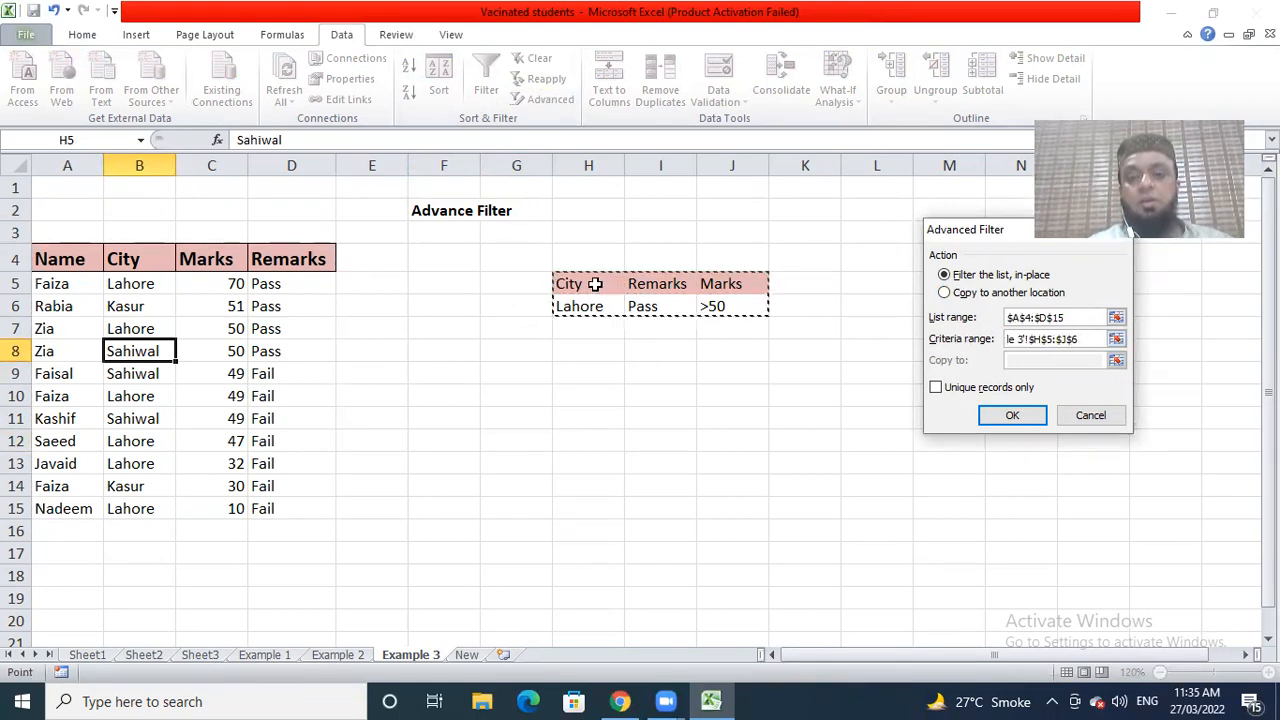
Extract the records matching Lahore, Pass and >50 to another location starting at cell H10
click(945, 293)
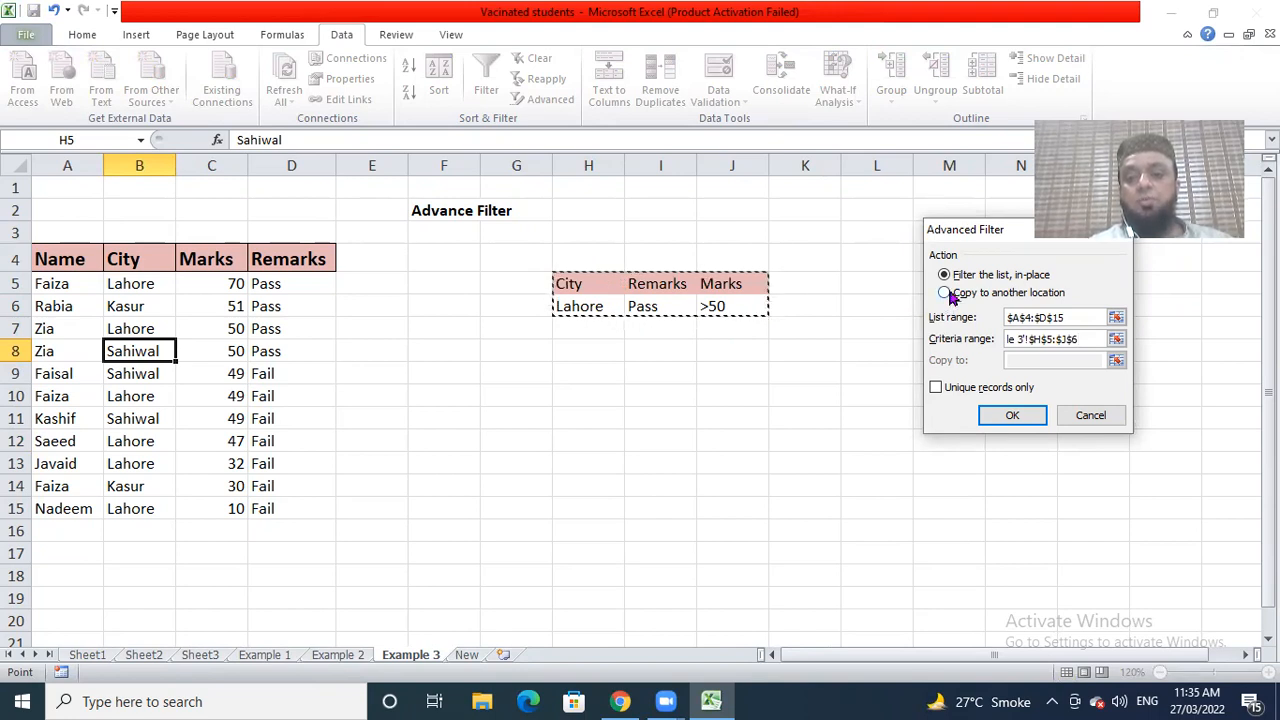
click(1022, 356)
click(586, 395)
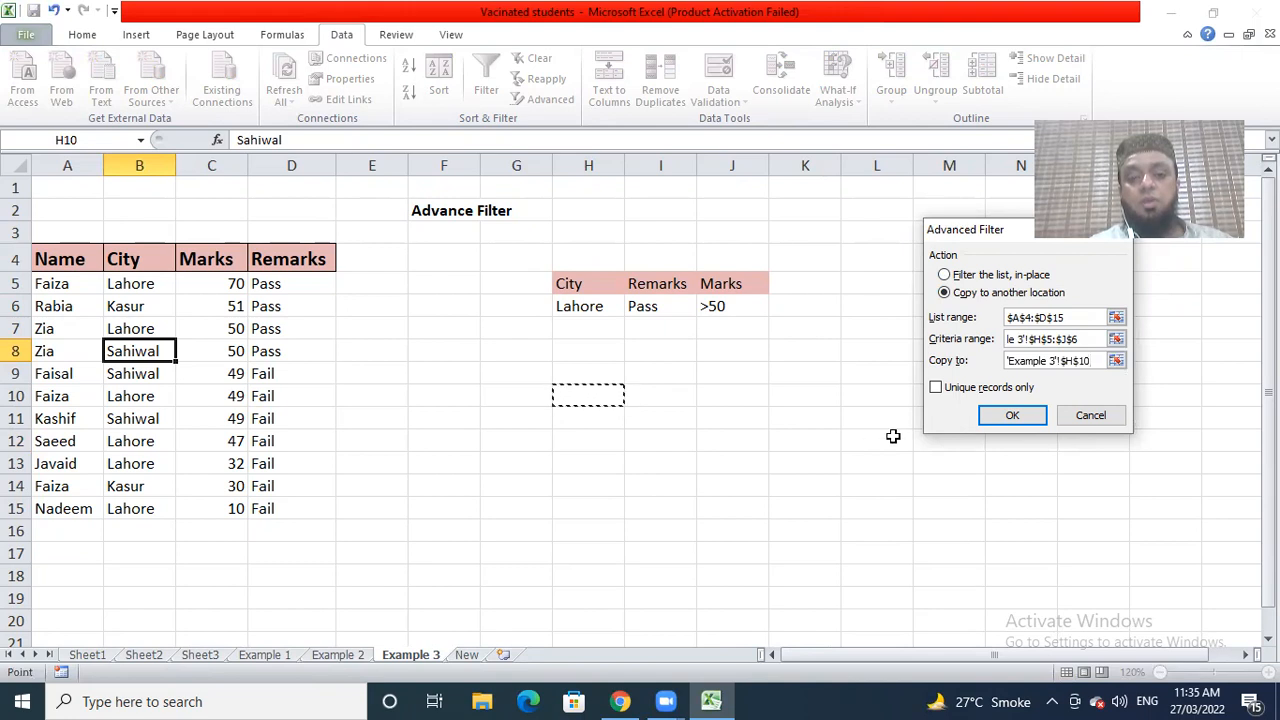
click(1005, 418)
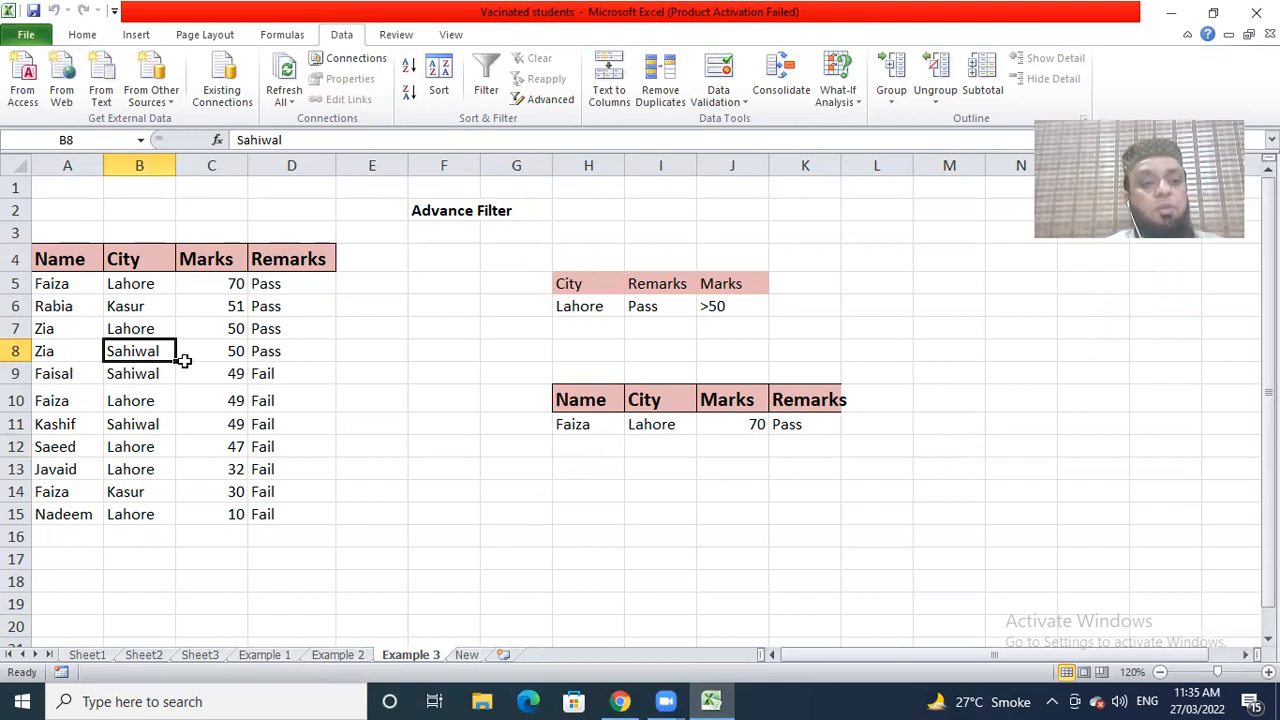
Reopen the Advanced Filter for the Example 3 table and reselect H5:J6 as its criteria range
click(549, 100)
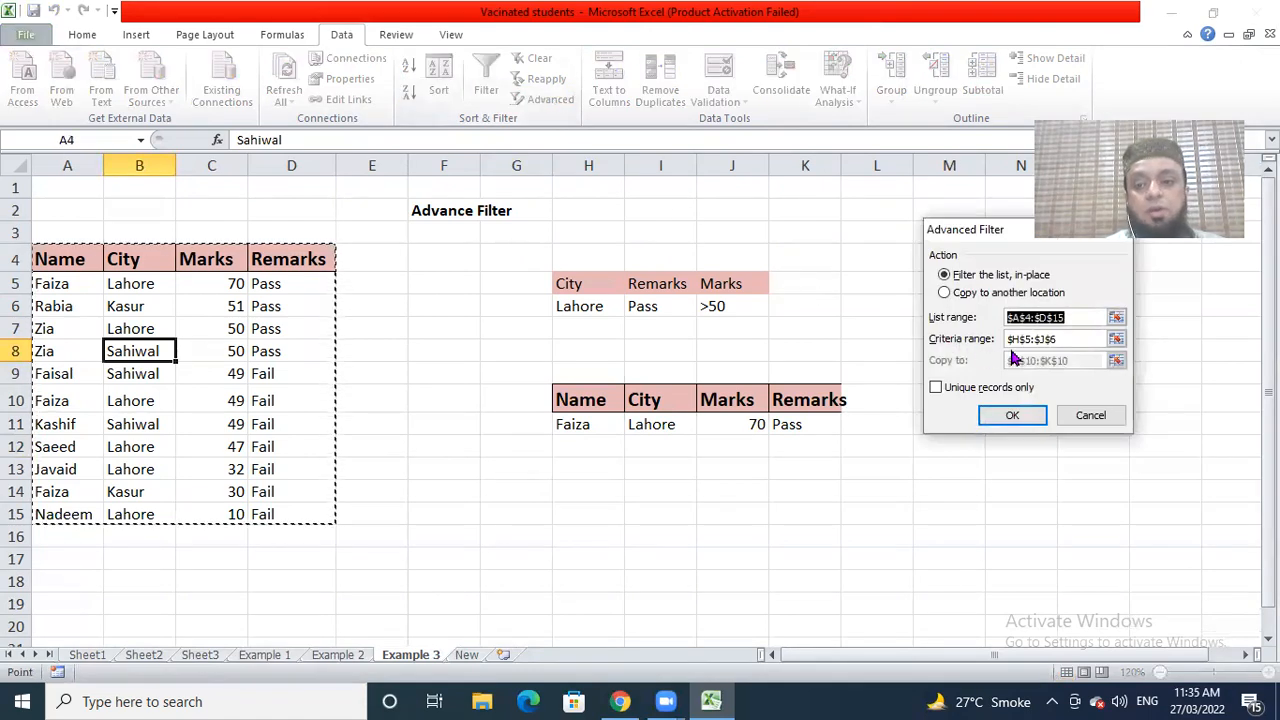
click(1080, 339)
key(BackSpace)
key(BackSpace)
key(BackSpace)
key(BackSpace)
key(BackSpace)
key(BackSpace)
key(BackSpace)
key(BackSpace)
click(618, 281)
key(shift+Right)
key(shift+Right)
key(shift+Down)
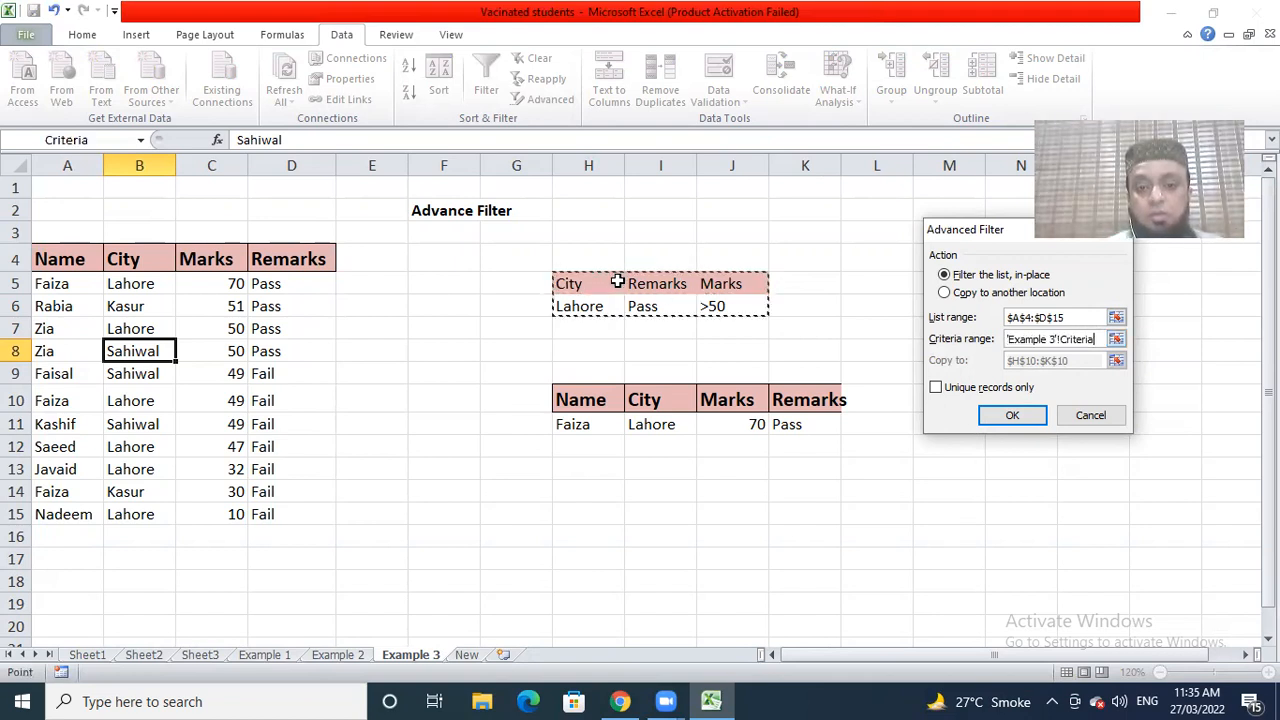
Set the Advanced Filter to copy to another location and clear the existing copy-to range
click(972, 293)
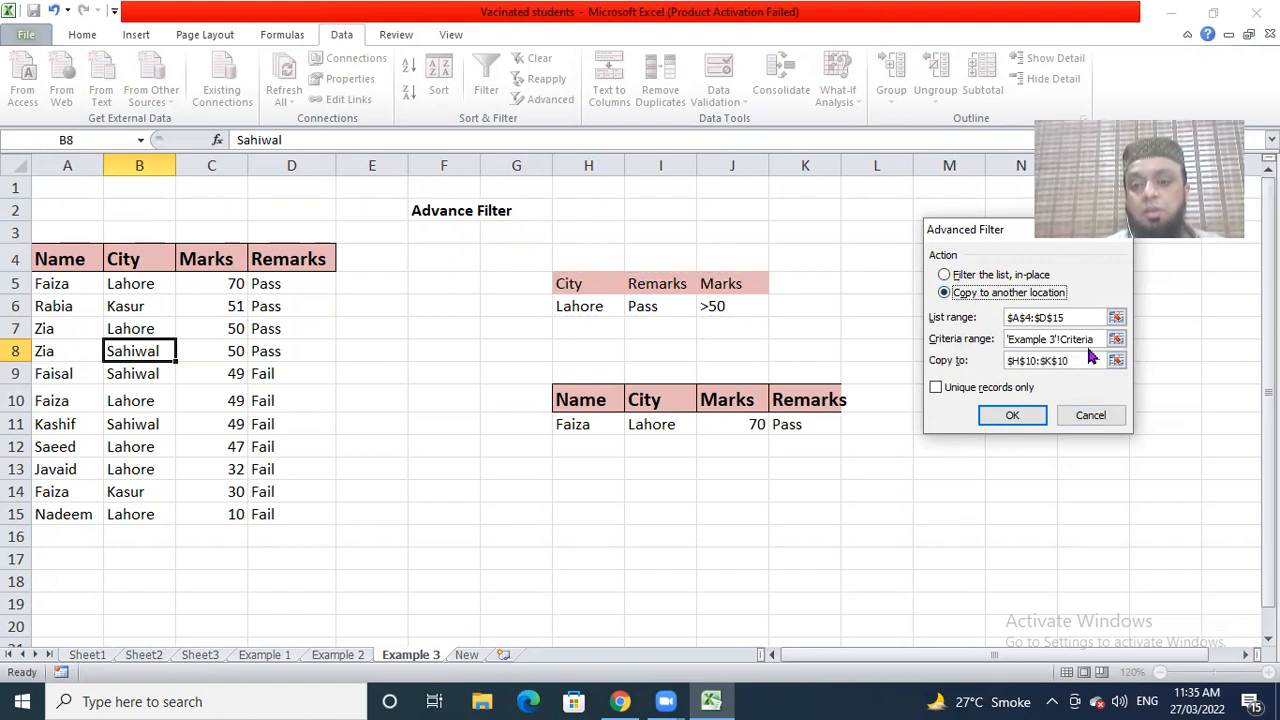
click(1085, 360)
key(BackSpace)
key(BackSpace)
key(BackSpace)
key(BackSpace)
key(BackSpace)
key(BackSpace)
key(BackSpace)
key(BackSpace)
key(BackSpace)
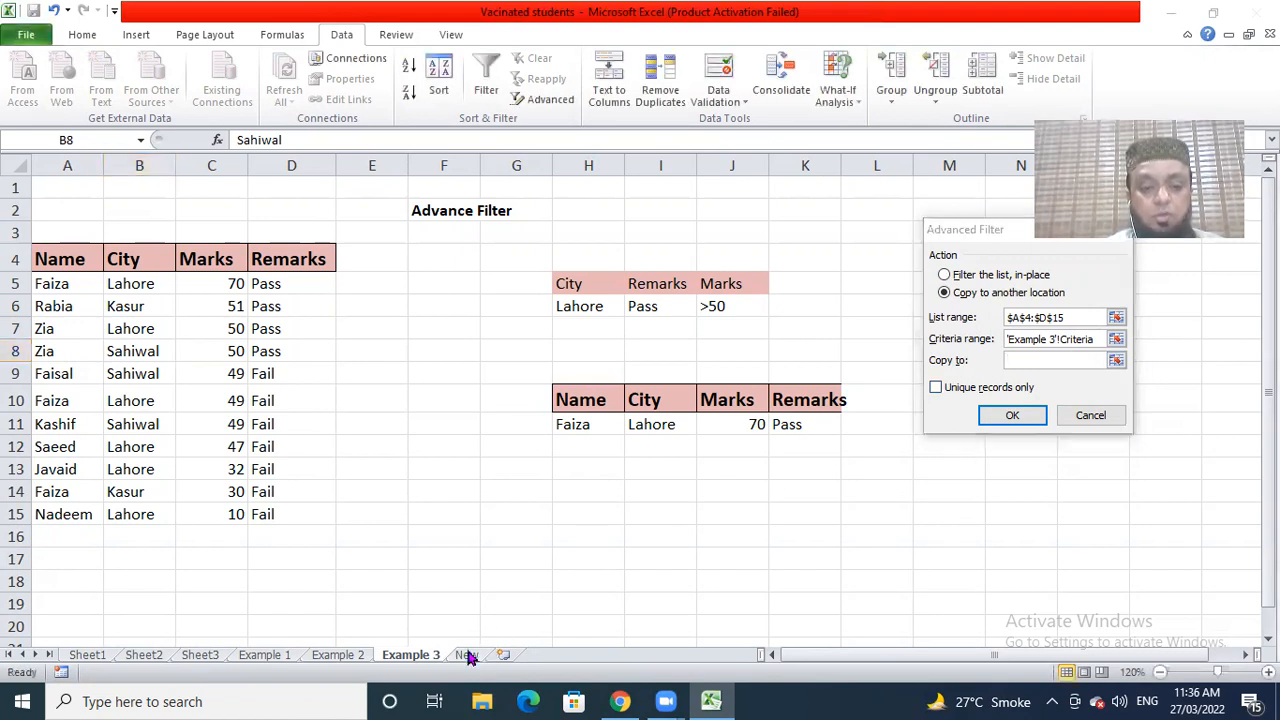
Try to output the Example 3 filter results to cell E4 on the New sheet
click(467, 656)
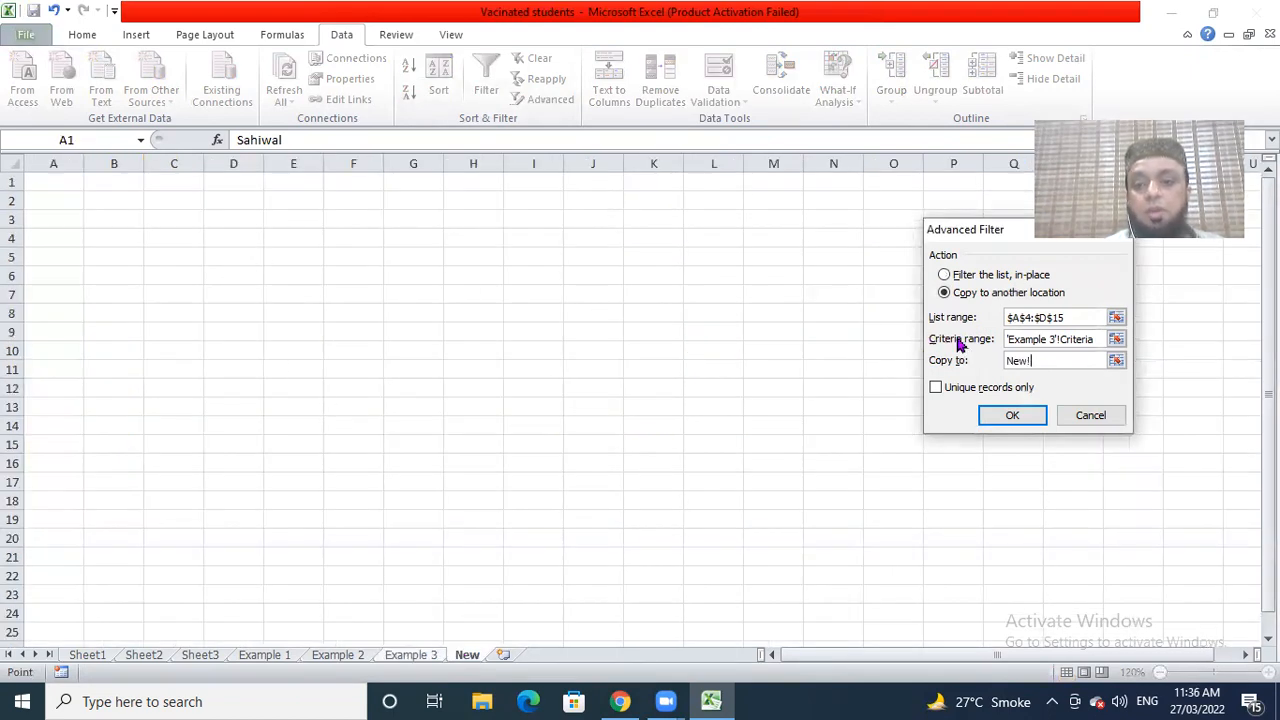
click(272, 240)
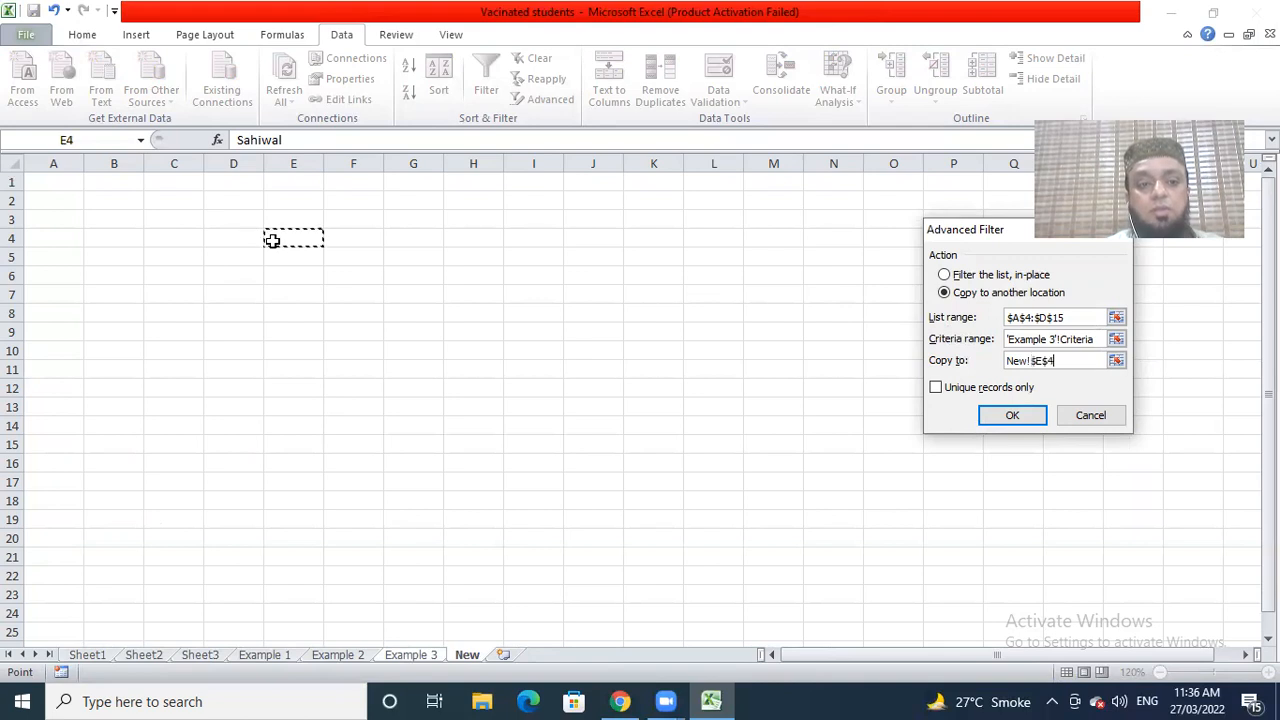
click(1008, 416)
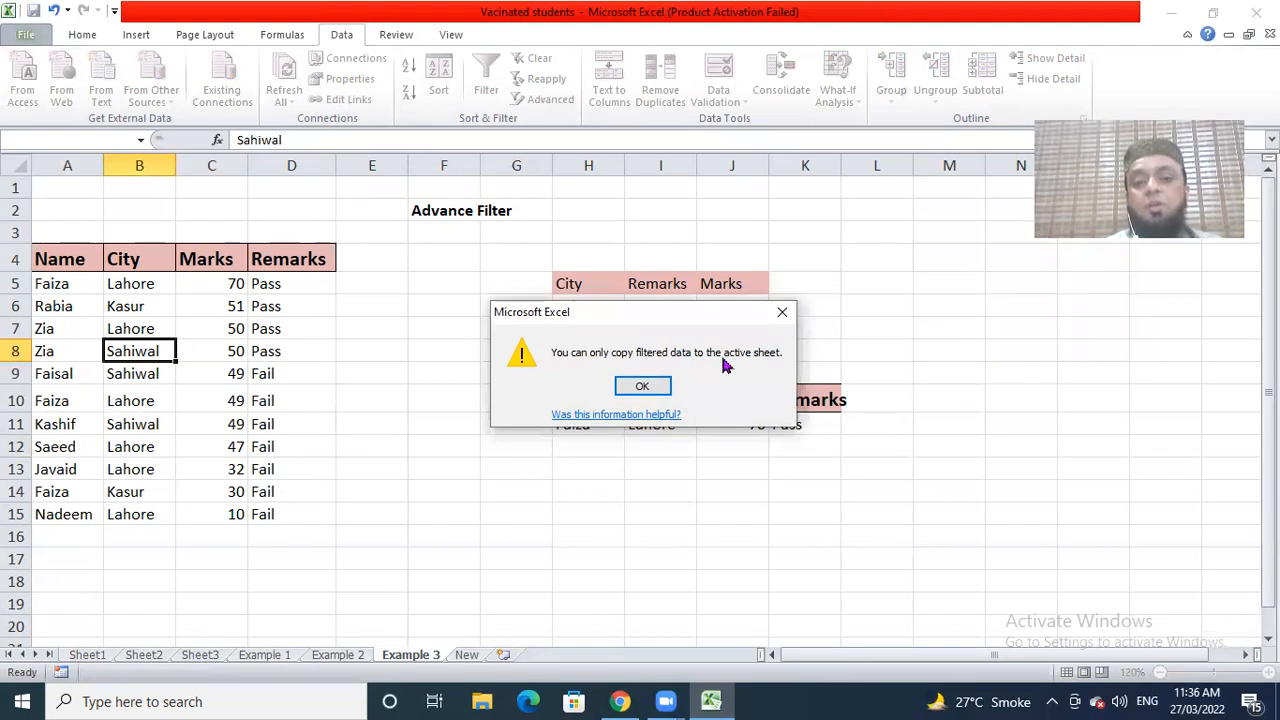
click(643, 389)
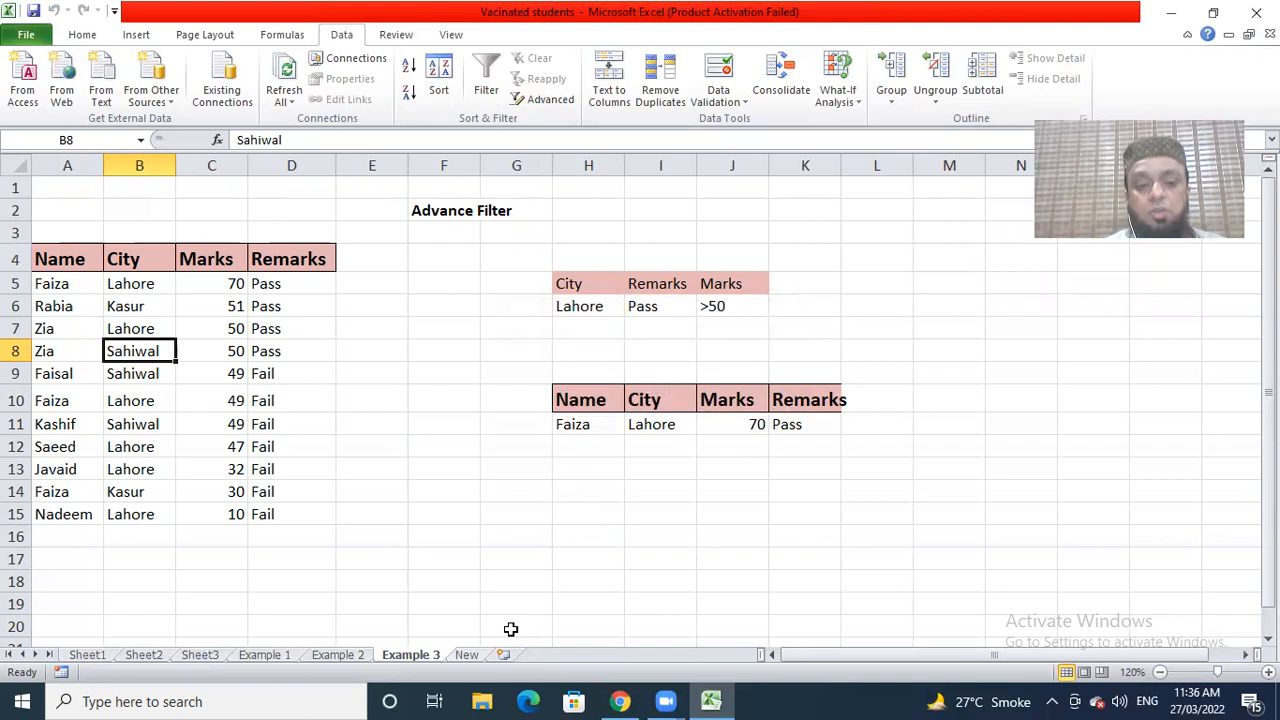
Start an Advanced Filter from cell G7 of the empty New sheet, using A4:D15 on Example 3 as the list range
key(ctrl+Page_Down)
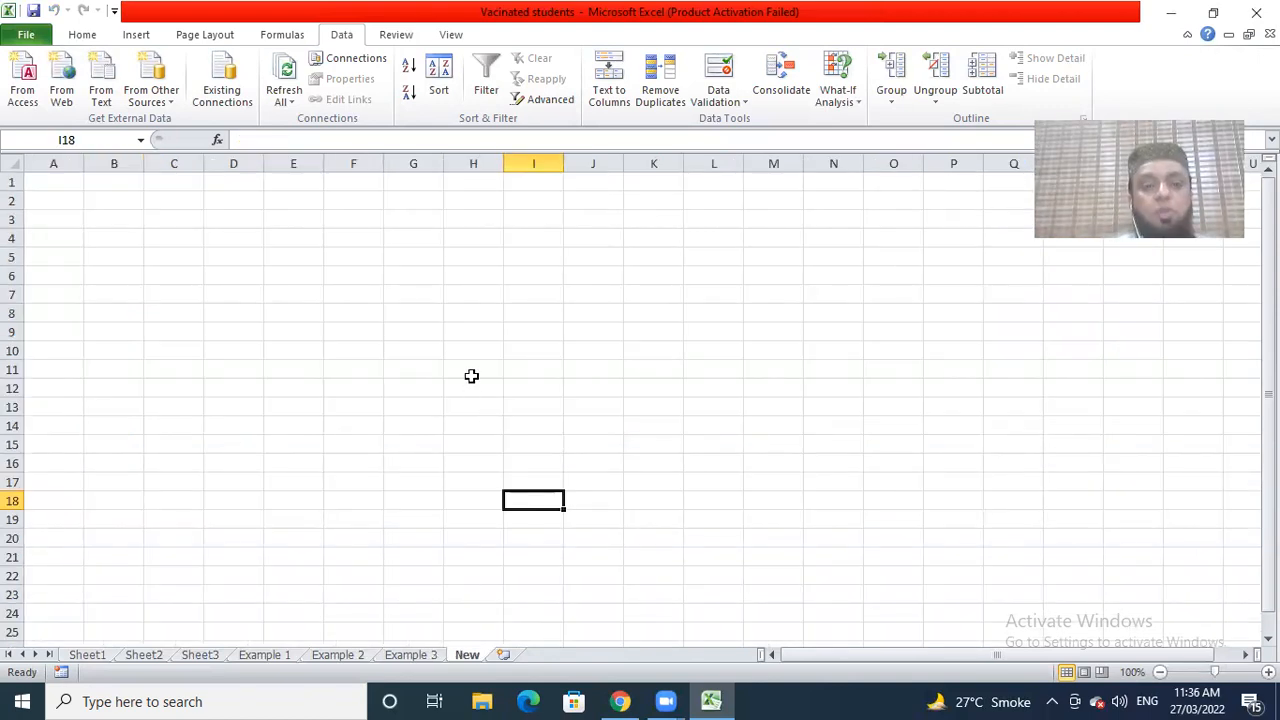
click(424, 296)
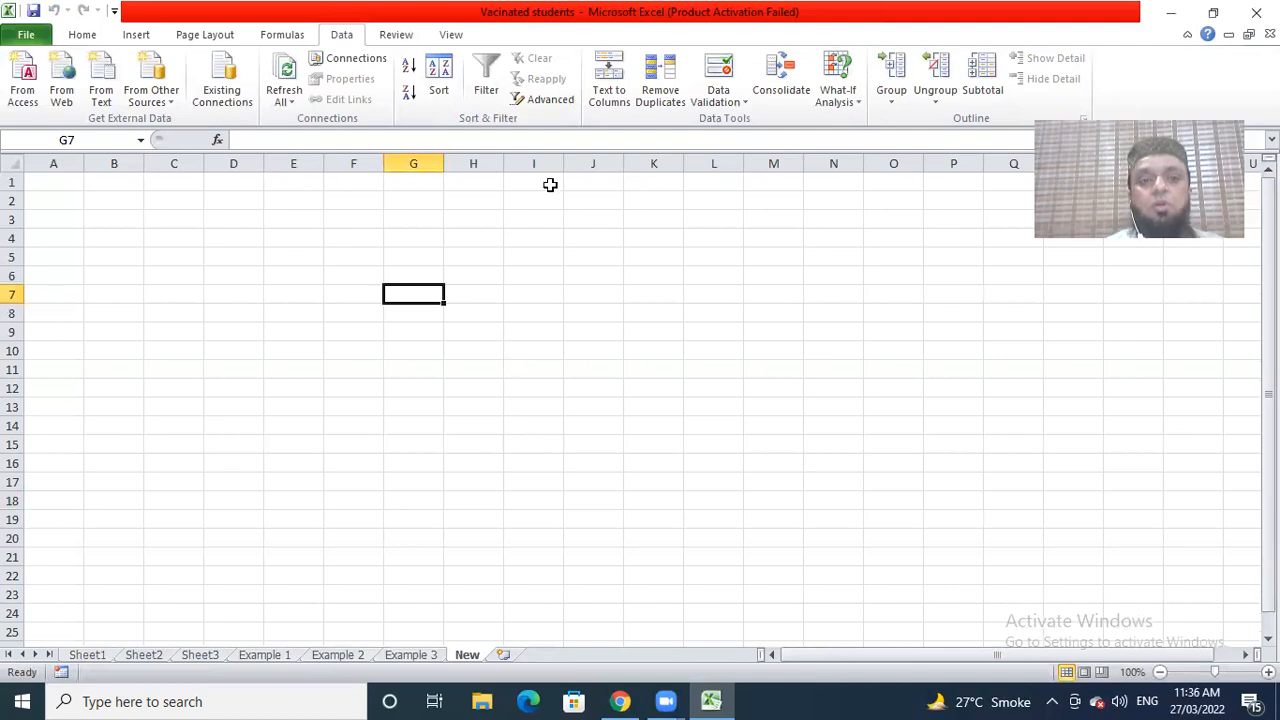
click(556, 104)
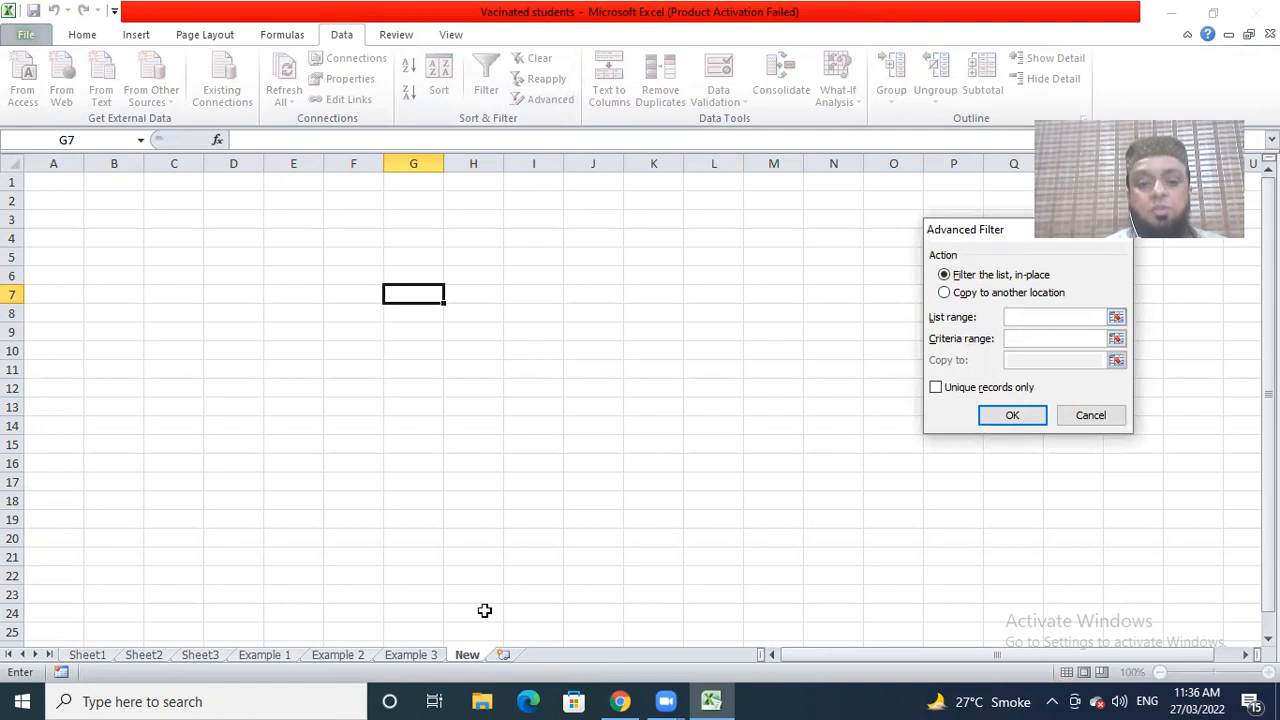
click(423, 655)
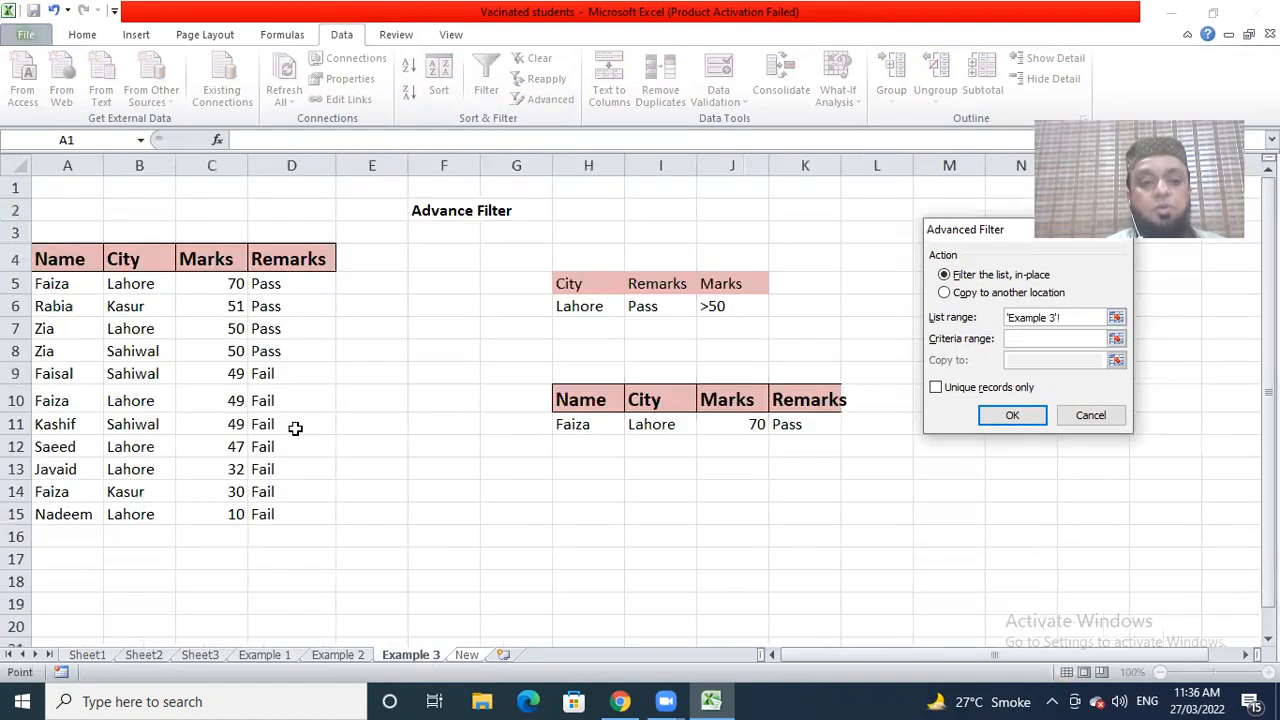
click(62, 260)
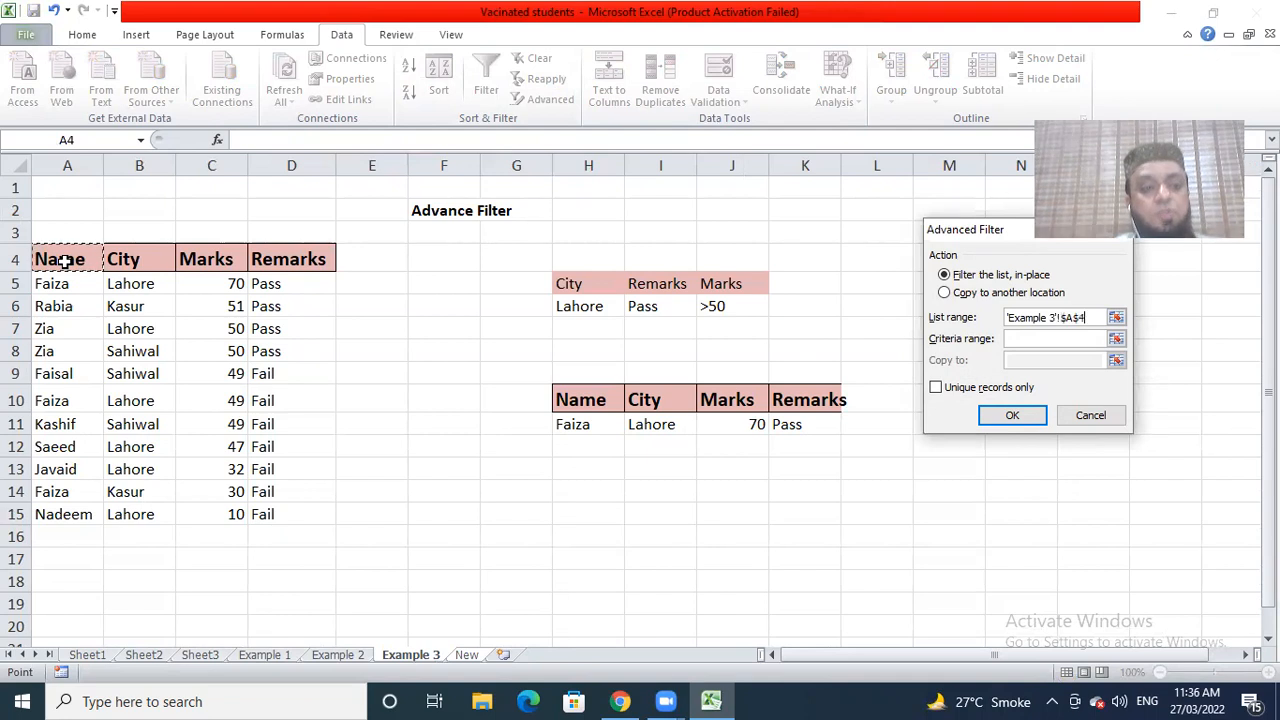
key(shift+Right)
key(shift+Right)
key(shift+Right)
key(shift+Down)
key(shift+Down)
key(shift+Down)
key(shift+Down)
key(shift+Down)
key(shift+Down)
key(shift+Down)
key(shift+Down)
key(shift+Down)
key(shift+Down)
key(shift+Down)
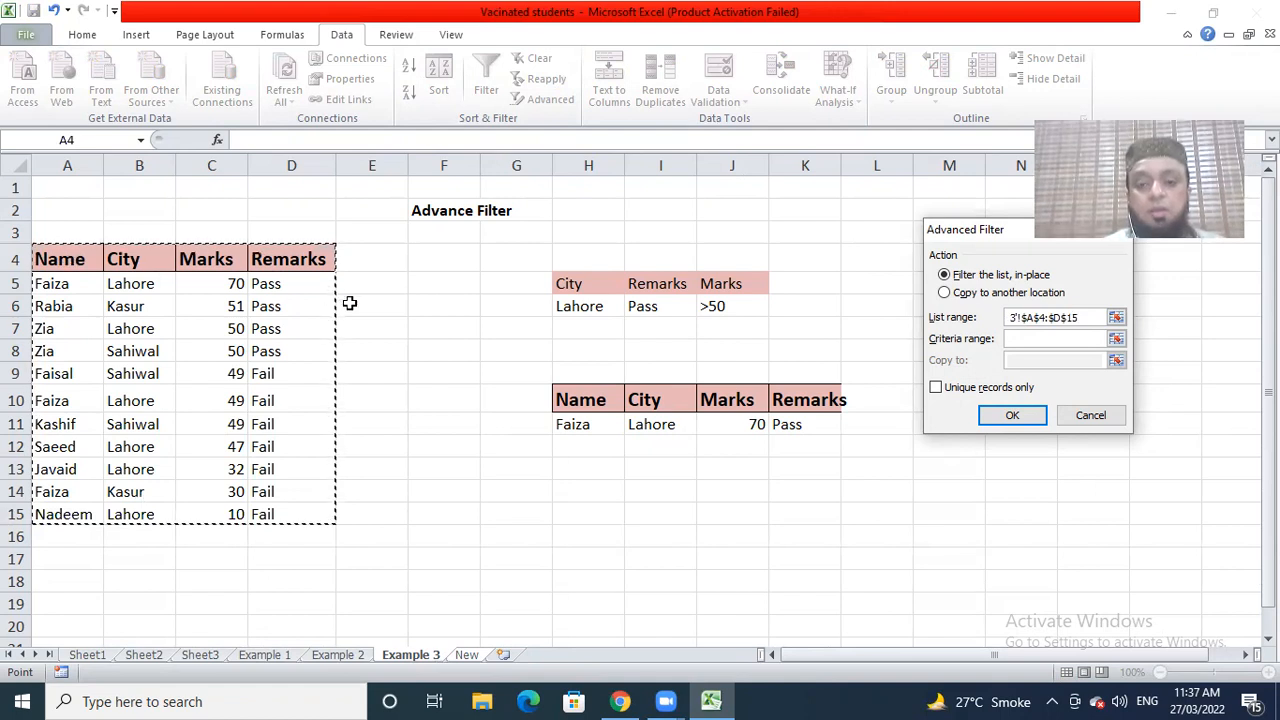
Set the criteria range to the City, Remarks and Marks cells H5:J6 on the Example 3 sheet
click(1022, 340)
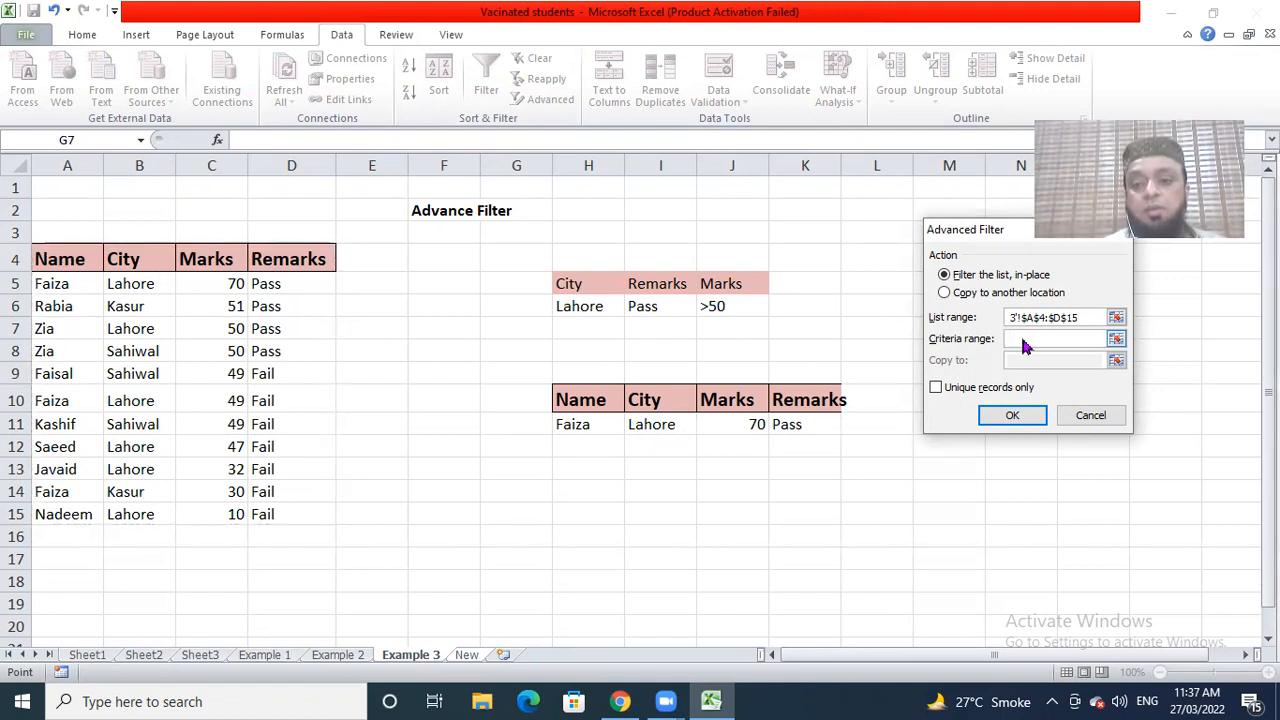
key(ctrl+Page_Down)
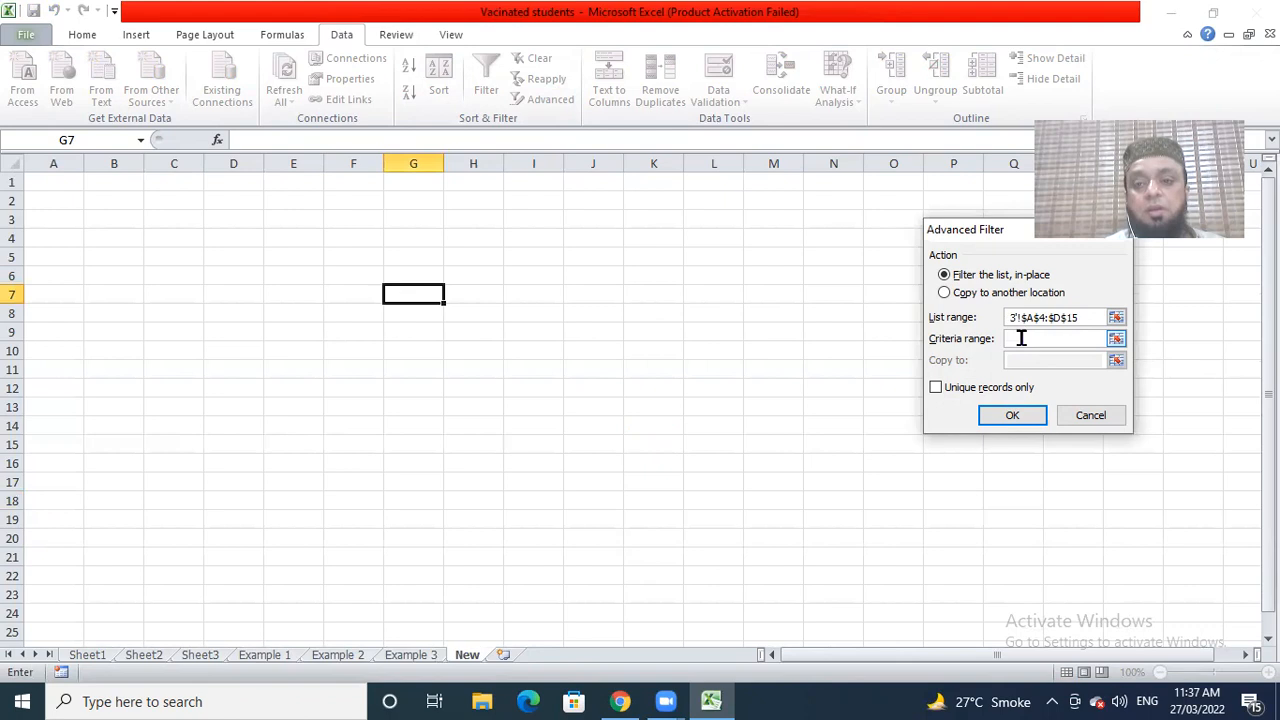
click(411, 655)
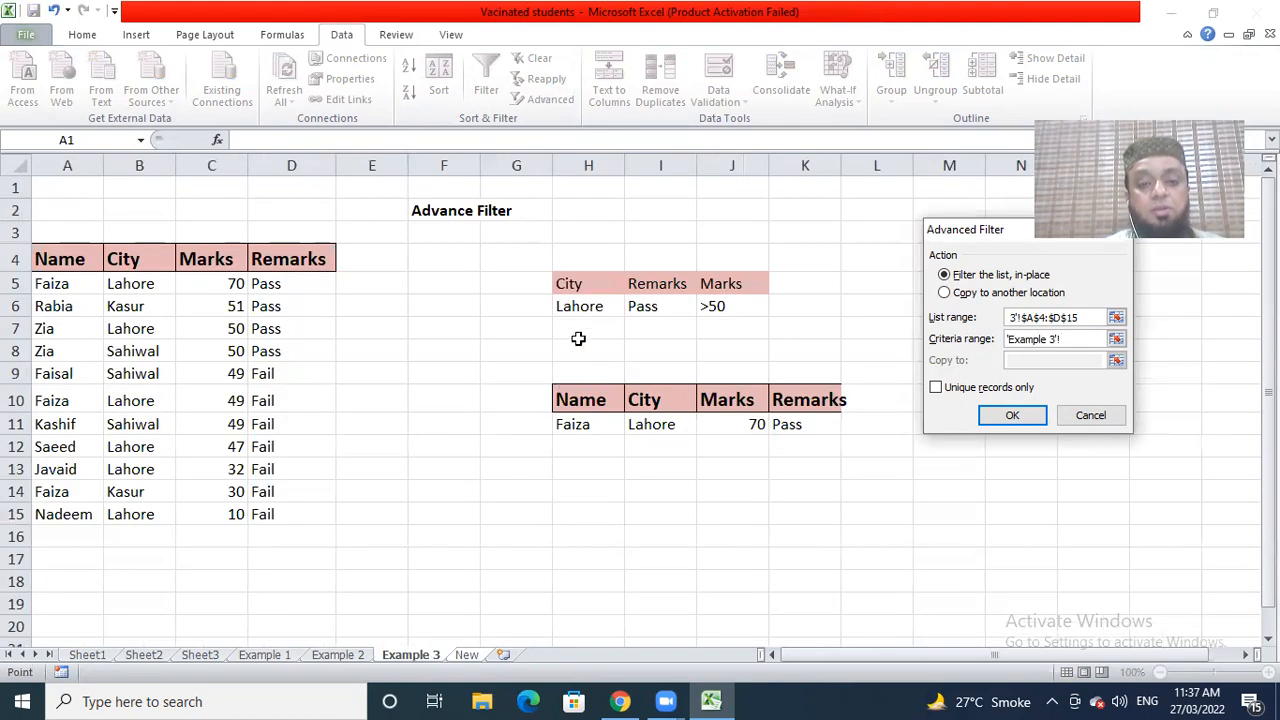
drag(593, 283, 650, 306)
key(shift+Right)
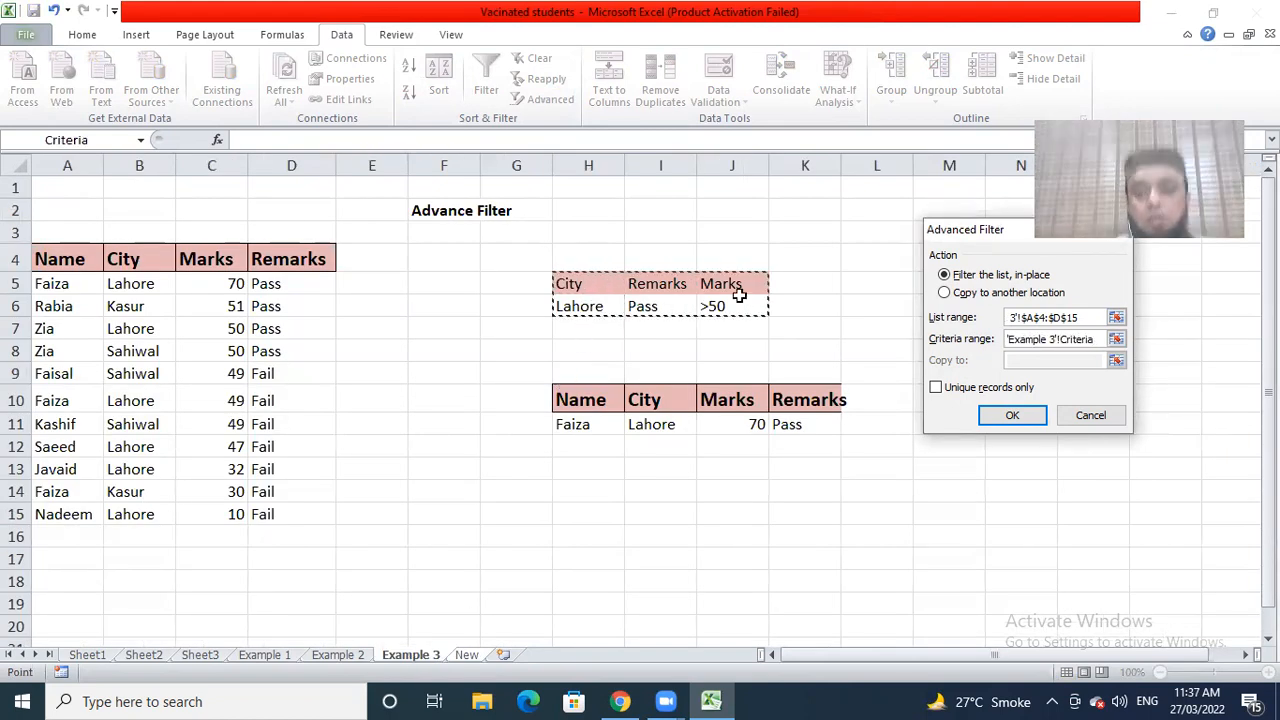
Choose copying to another location, set the destination to cell B3 on the New sheet, and run the filter
click(958, 294)
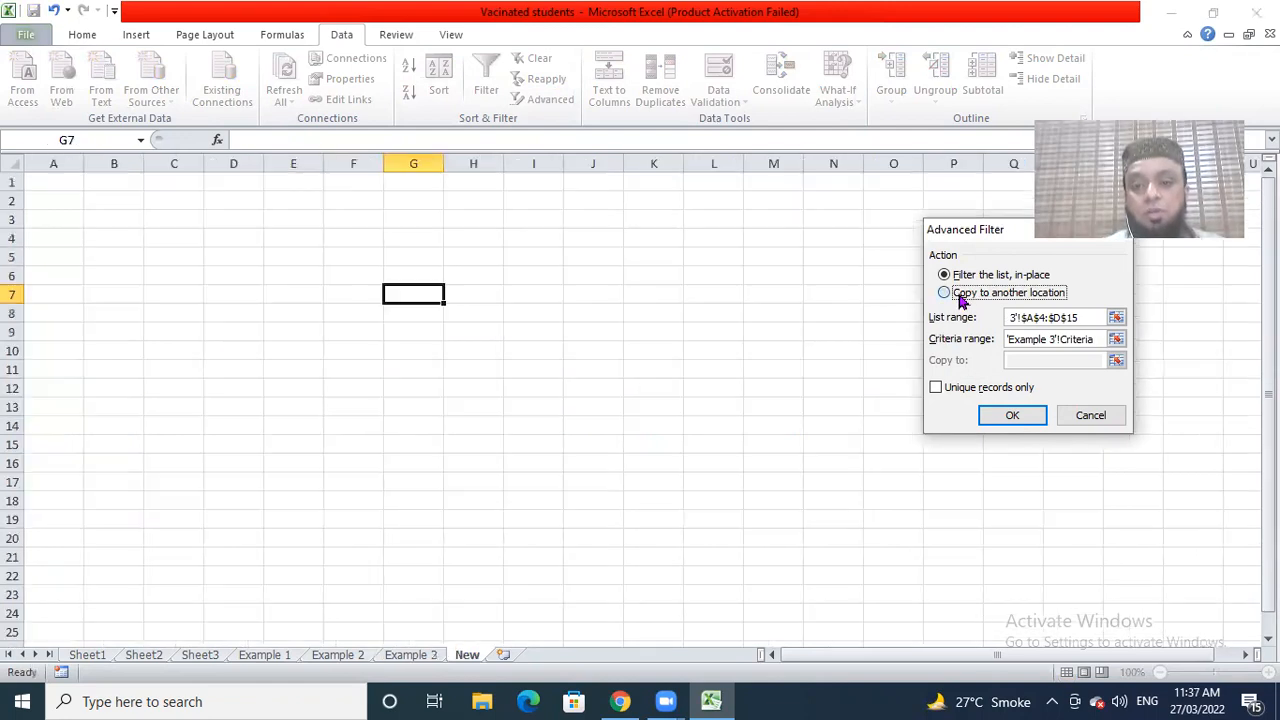
click(1014, 360)
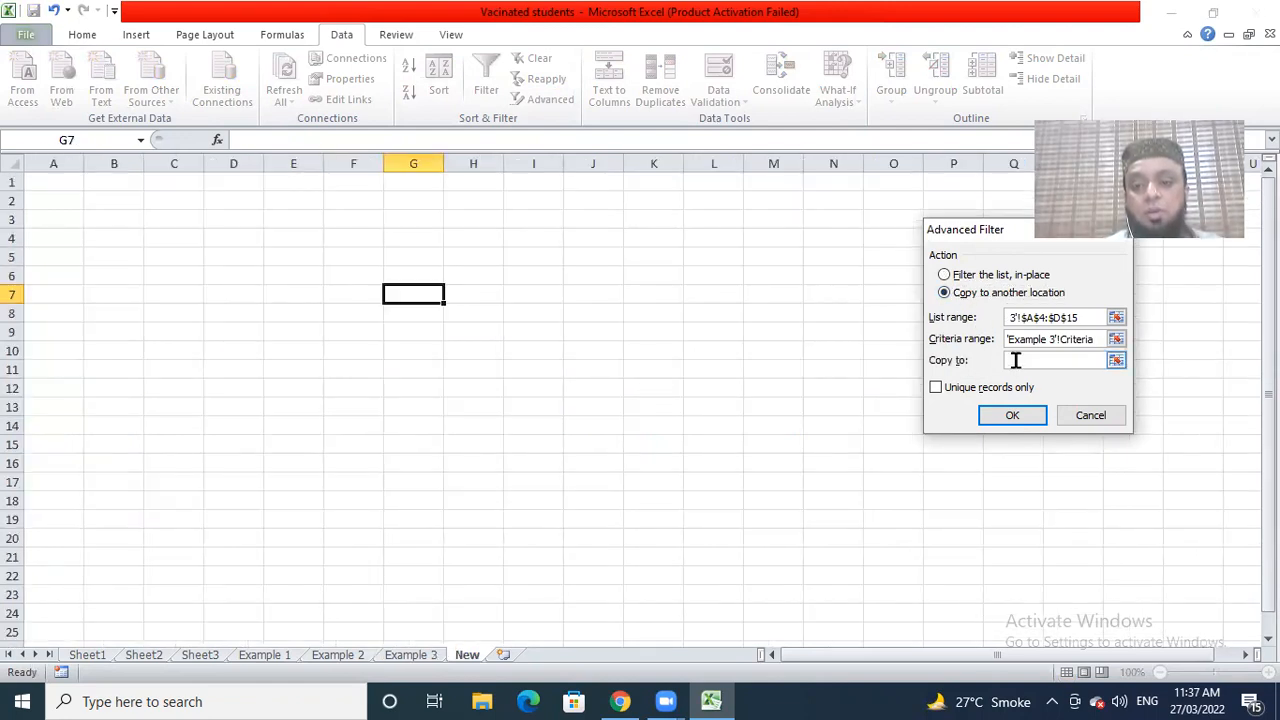
click(122, 218)
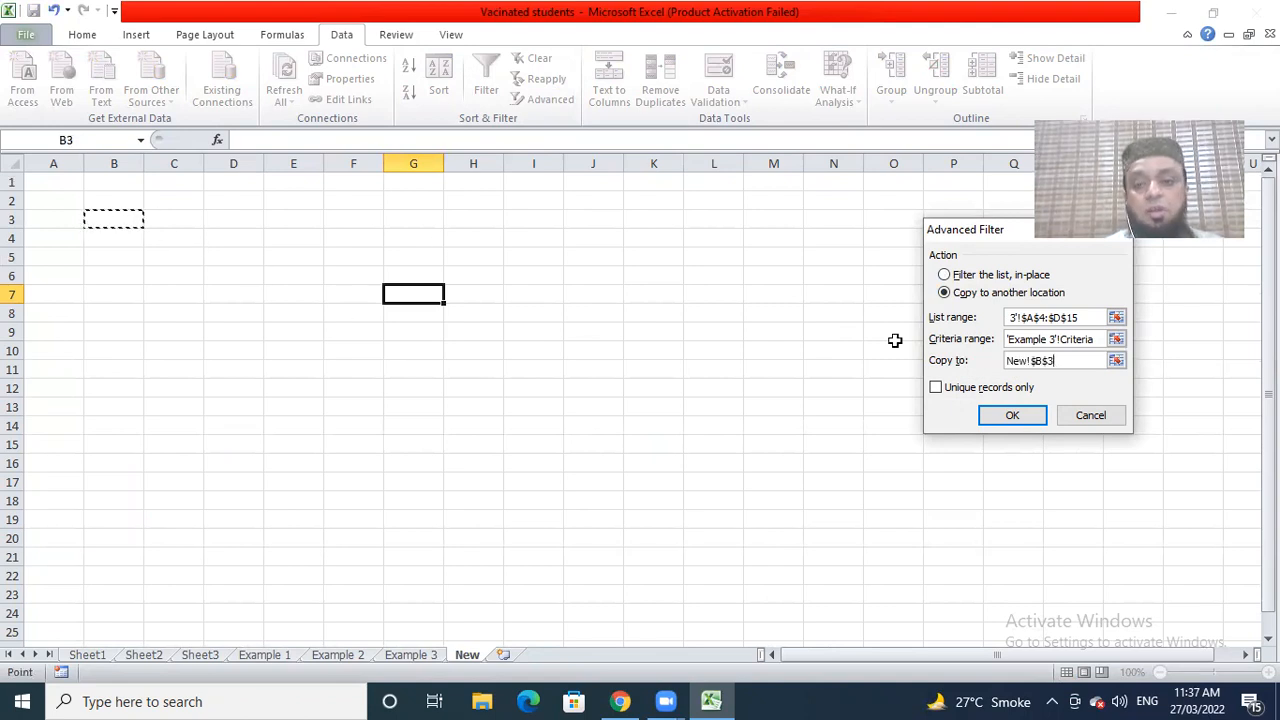
click(1009, 415)
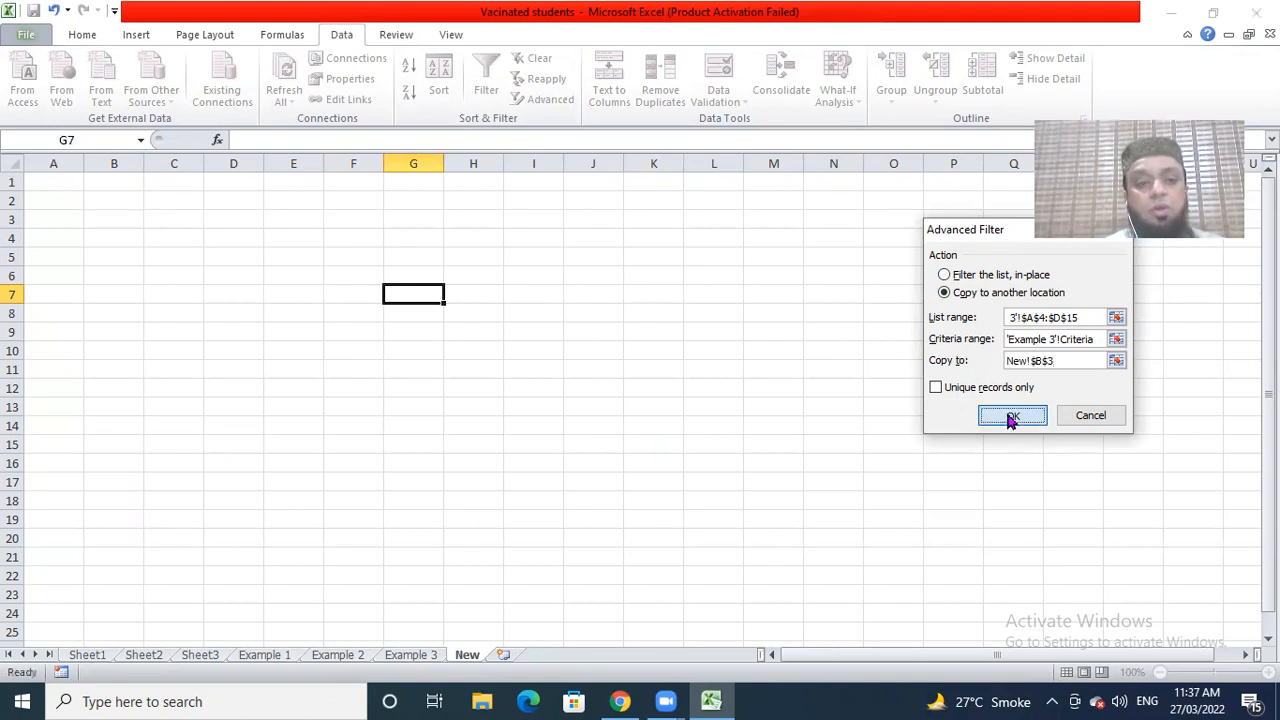